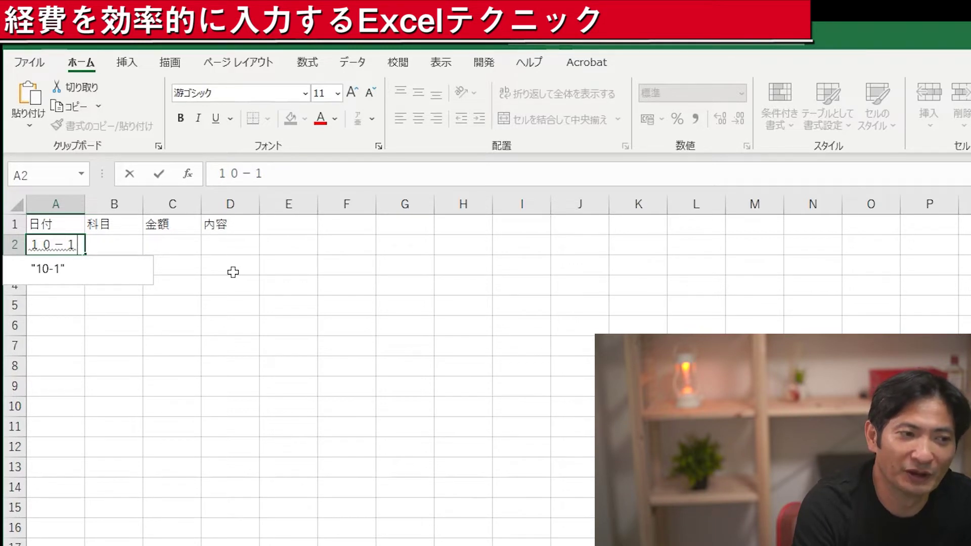
Replace the full-width text in A2 with the half-width date 10-1
{"action": "key", "text": "BackSpace"}
{"action": "key", "text": "BackSpace"}
{"action": "key", "text": "BackSpace"}
{"action": "key", "text": "BackSpace"}
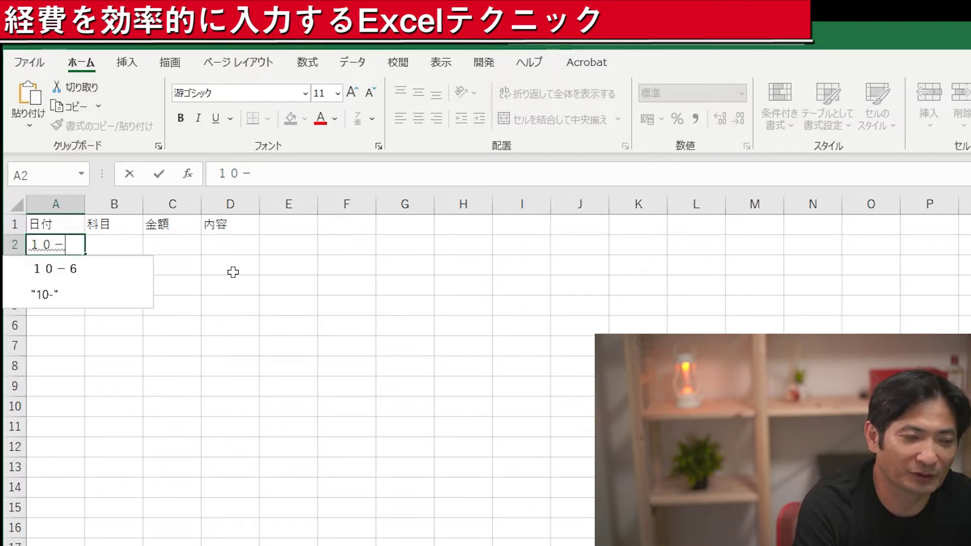
{"action": "type", "text": "10-1"}
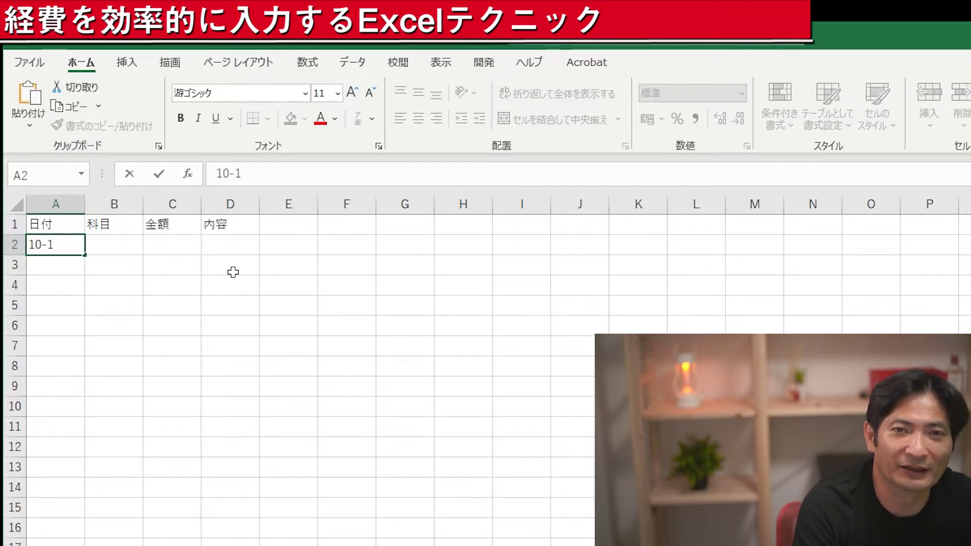
{"action": "key", "text": "Tab"}
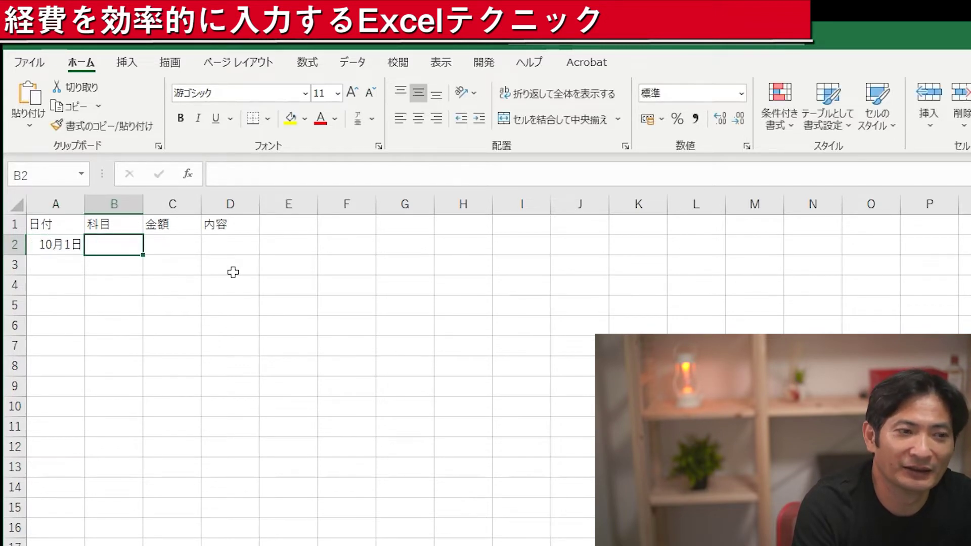
Try kaihi as the 科目 entry in B2, then discard it and undo the date entry in A2
{"action": "type", "text": "k"}
{"action": "key", "text": "BackSpace"}
{"action": "type", "text": "kaihi"}
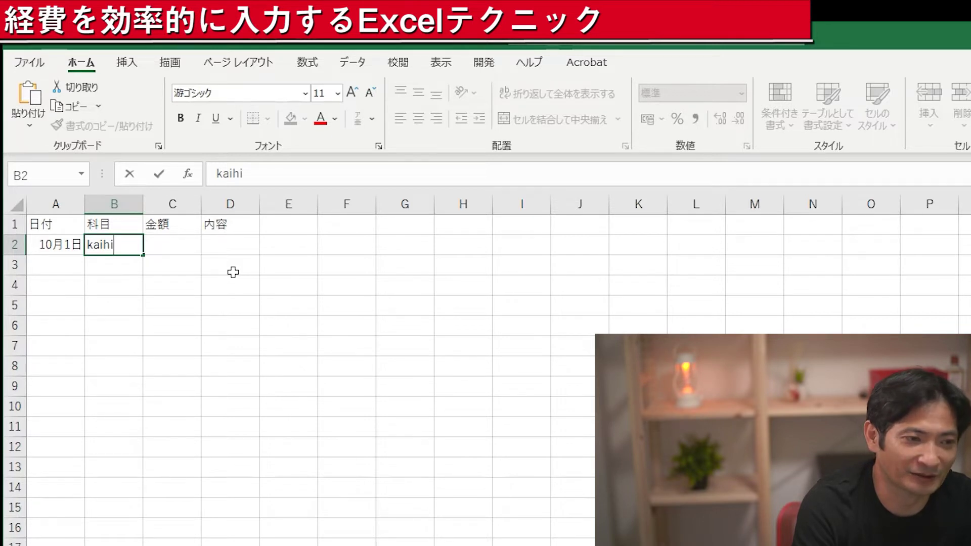
{"action": "key", "text": "BackSpace"}
{"action": "key", "text": "BackSpace"}
{"action": "key", "text": "BackSpace"}
{"action": "key", "text": "BackSpace"}
{"action": "key", "text": "BackSpace"}
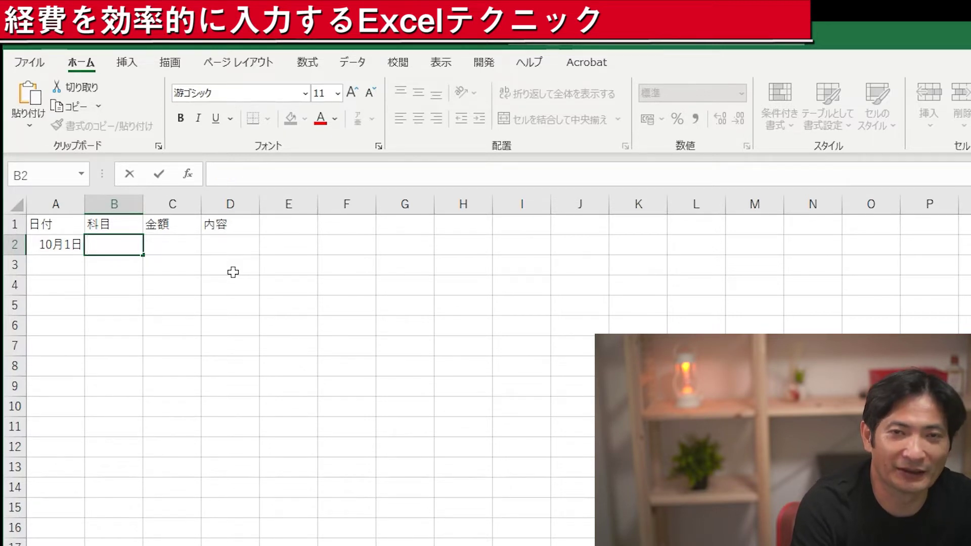
{"action": "key", "text": "Escape"}
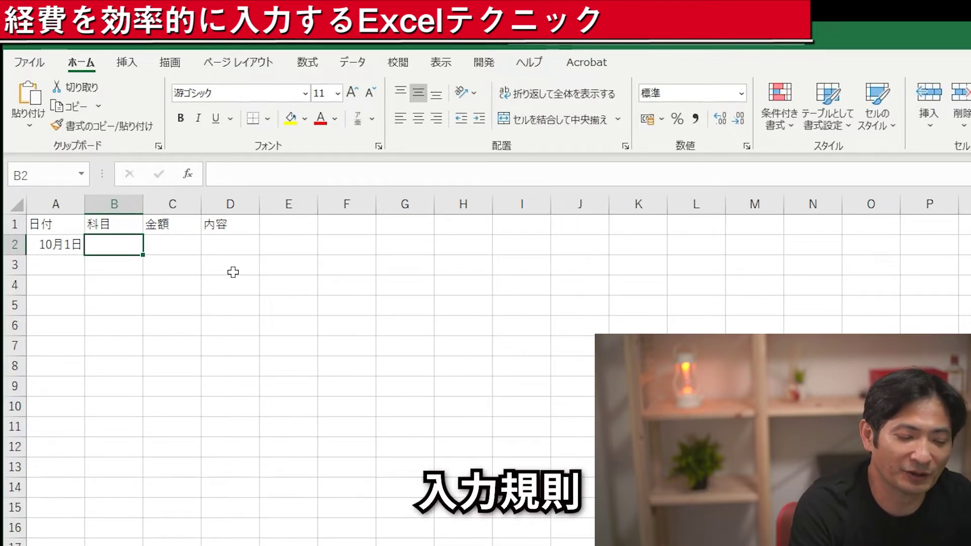
{"action": "key", "text": "ctrl+z"}
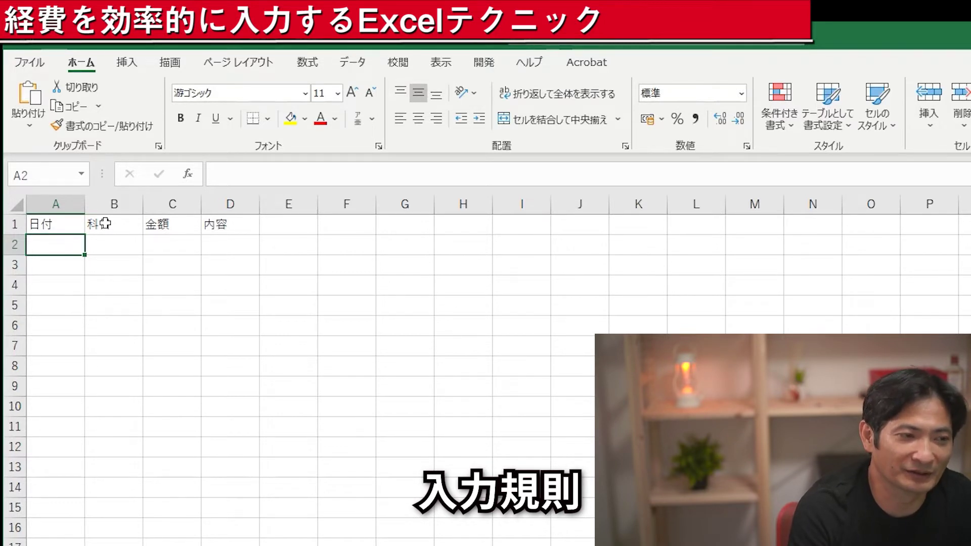
{"action": "left_click", "coordinate": [55, 204]}
{"action": "left_click", "coordinate": [177, 204], "text": "ctrl"}
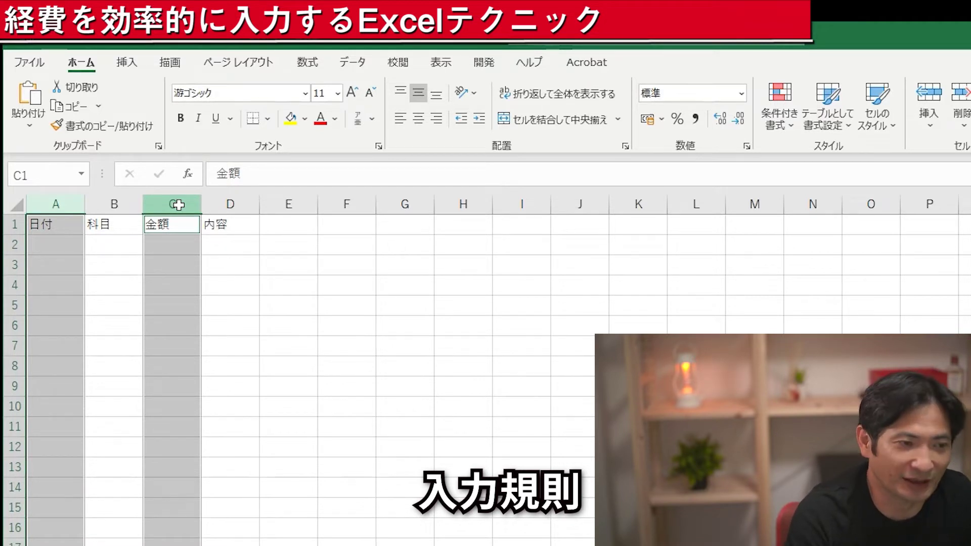
{"action": "left_click", "coordinate": [255, 263]}
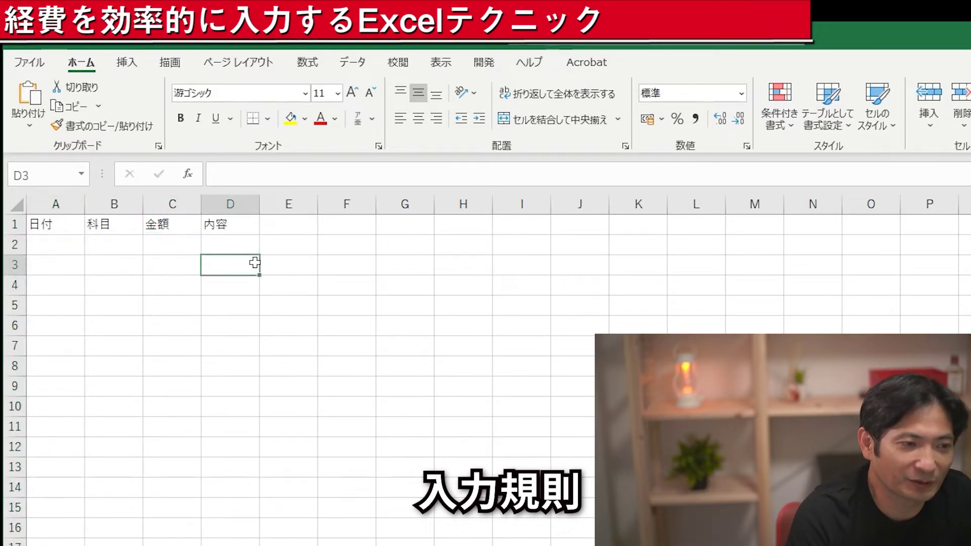
Set the data validation Japanese input mode of the 日付 and 金額 columns (A and C) to オフ (英語モード)
{"action": "left_click", "coordinate": [52, 204]}
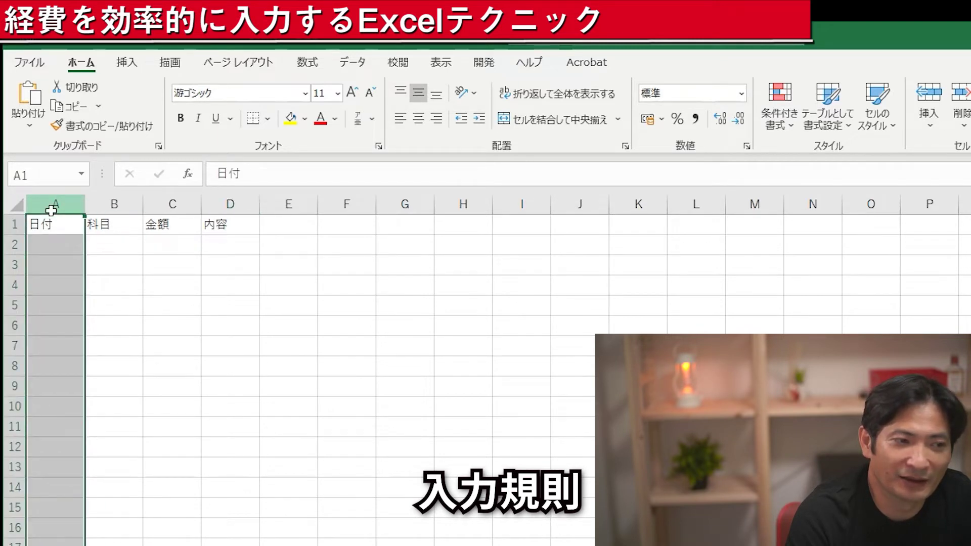
{"action": "left_click", "coordinate": [176, 206], "text": "ctrl"}
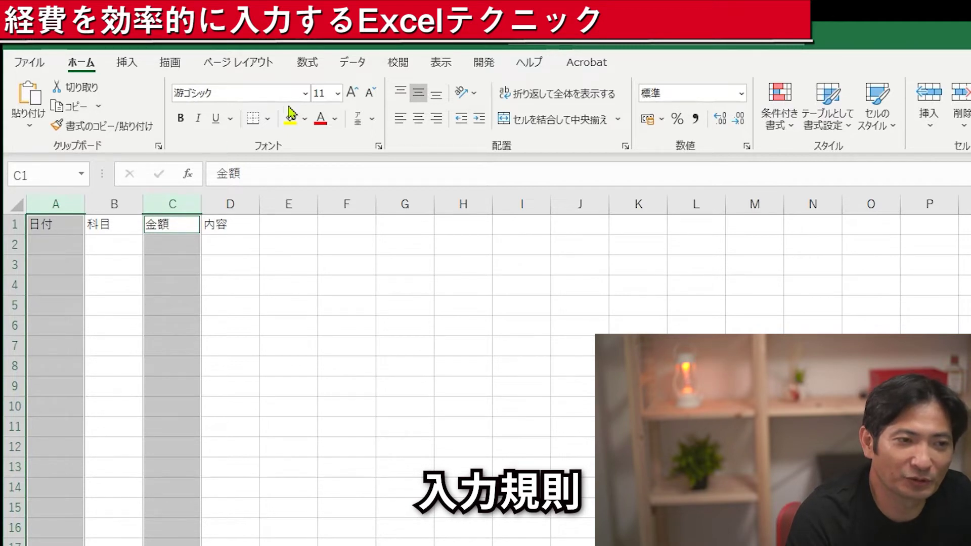
{"action": "left_click", "coordinate": [344, 69]}
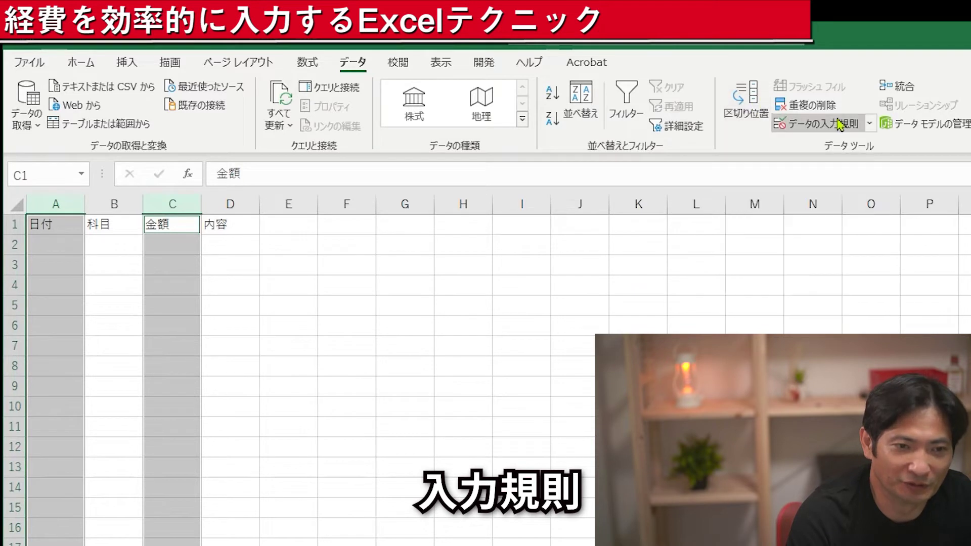
{"action": "left_click", "coordinate": [786, 129]}
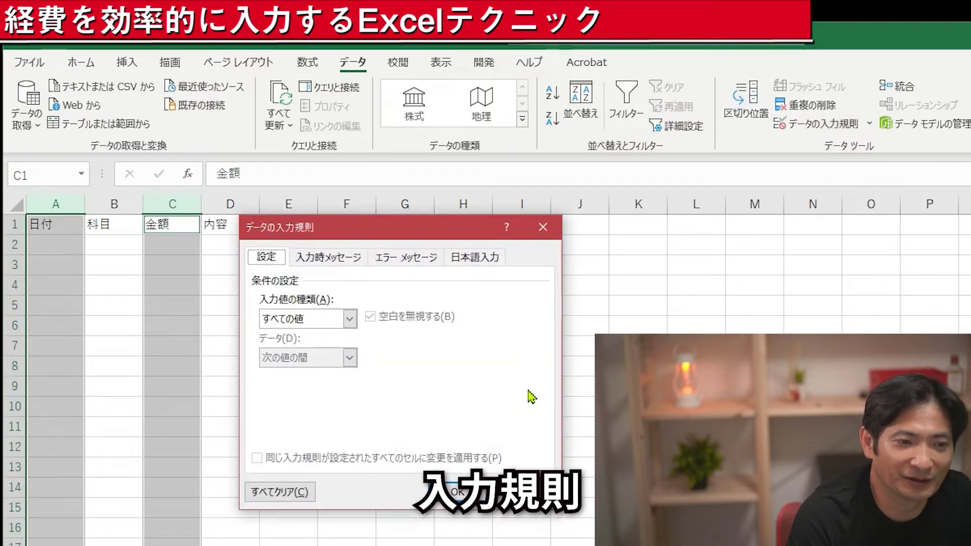
{"action": "key", "text": "Escape"}
{"action": "left_click", "coordinate": [871, 124]}
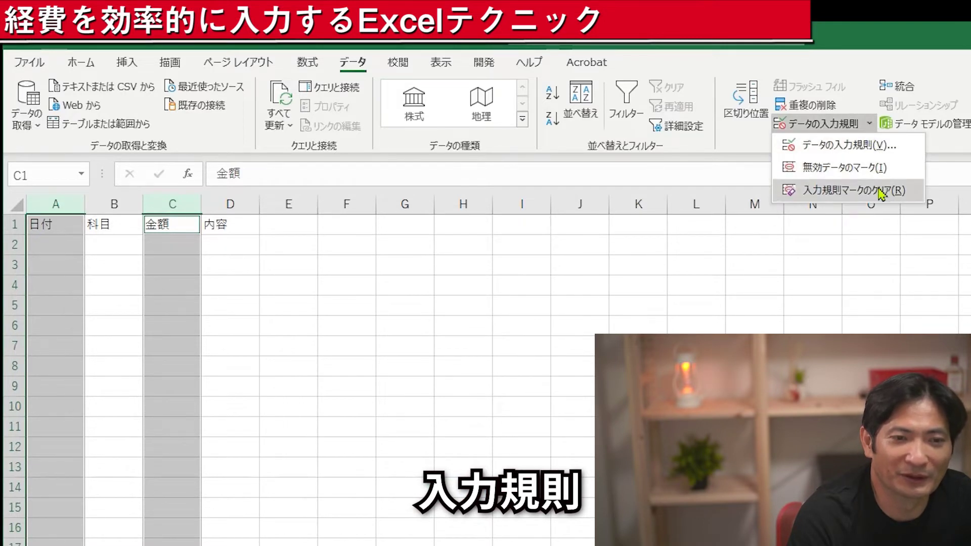
{"action": "left_click", "coordinate": [880, 195]}
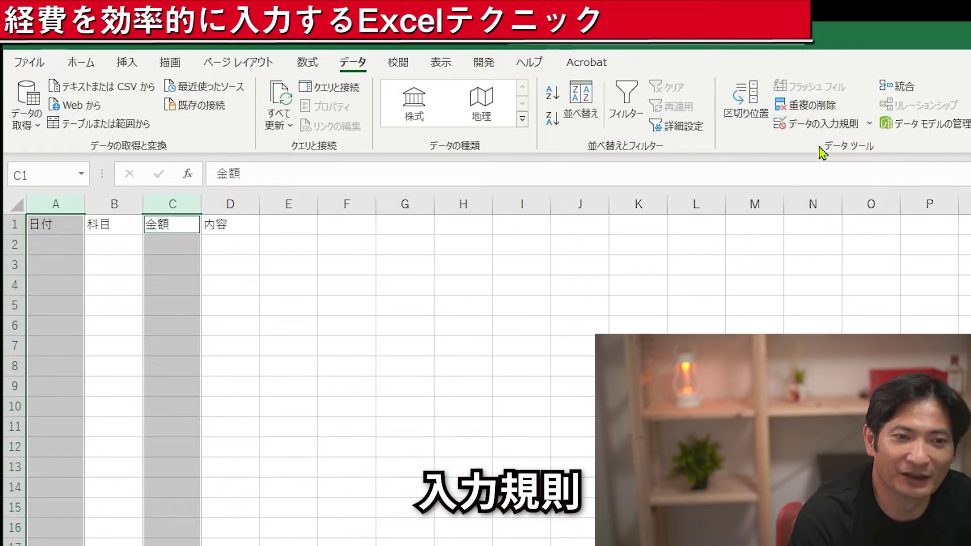
{"action": "left_click", "coordinate": [799, 127]}
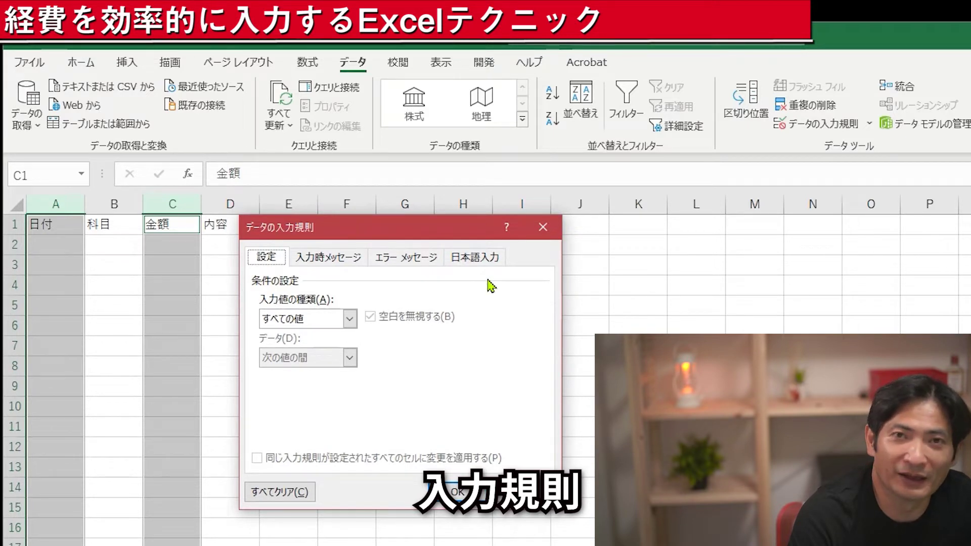
{"action": "left_click", "coordinate": [472, 263]}
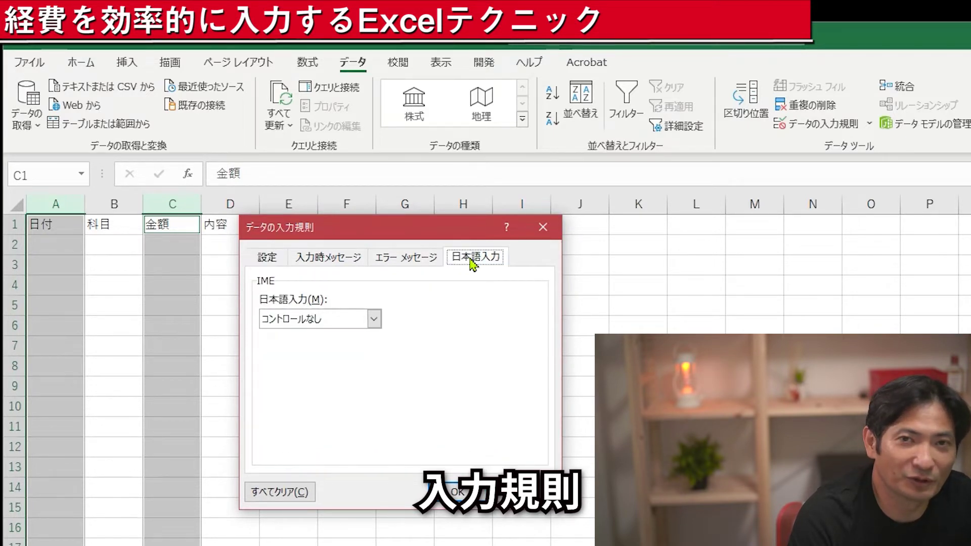
{"action": "left_click", "coordinate": [379, 319]}
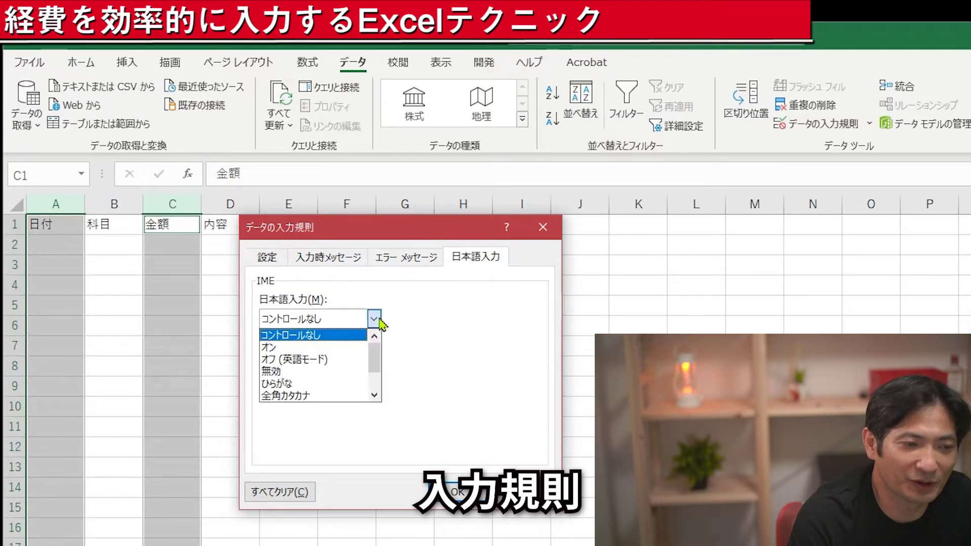
{"action": "left_click", "coordinate": [362, 359]}
{"action": "left_click", "coordinate": [456, 492]}
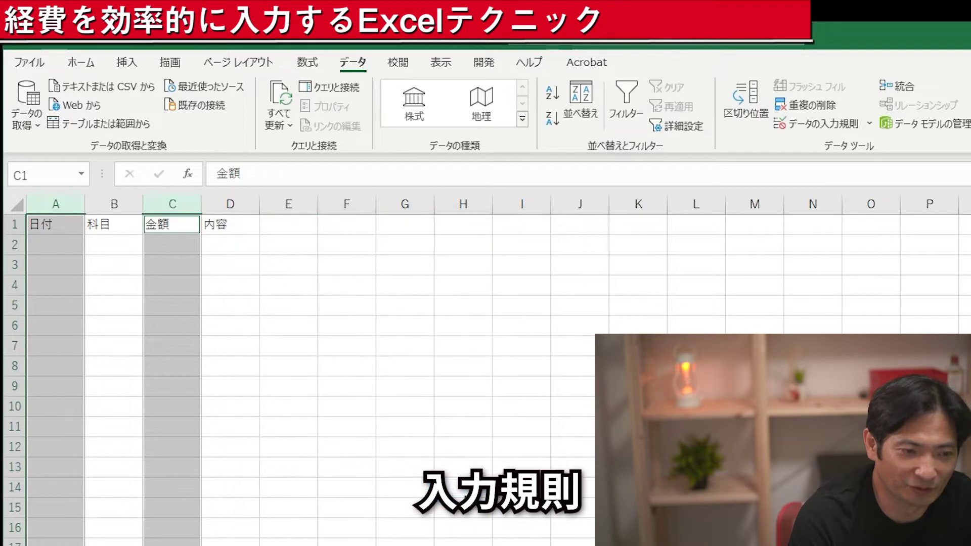
Set the data validation Japanese input mode of the 科目 and 内容 columns (B and D) to オン
{"action": "left_click", "coordinate": [119, 202]}
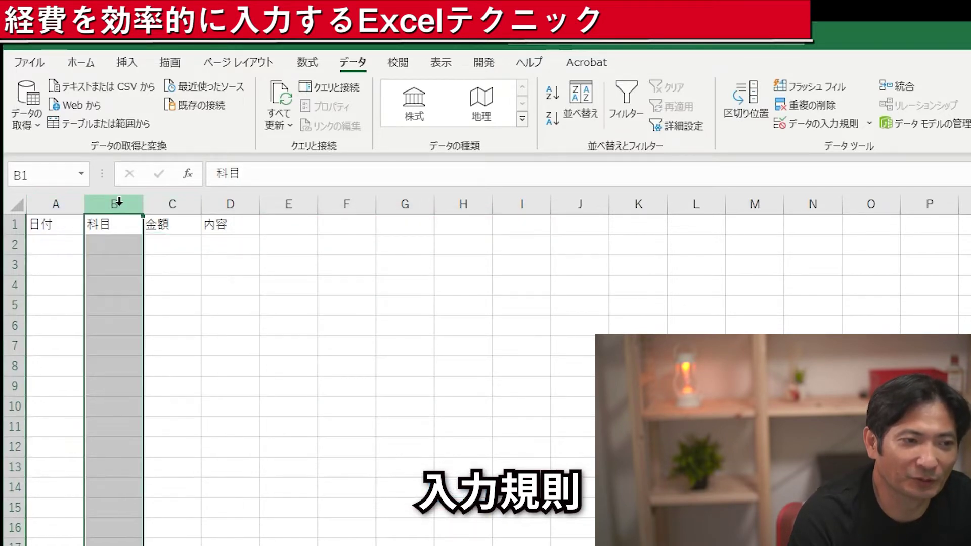
{"action": "left_click", "coordinate": [232, 202], "text": "ctrl"}
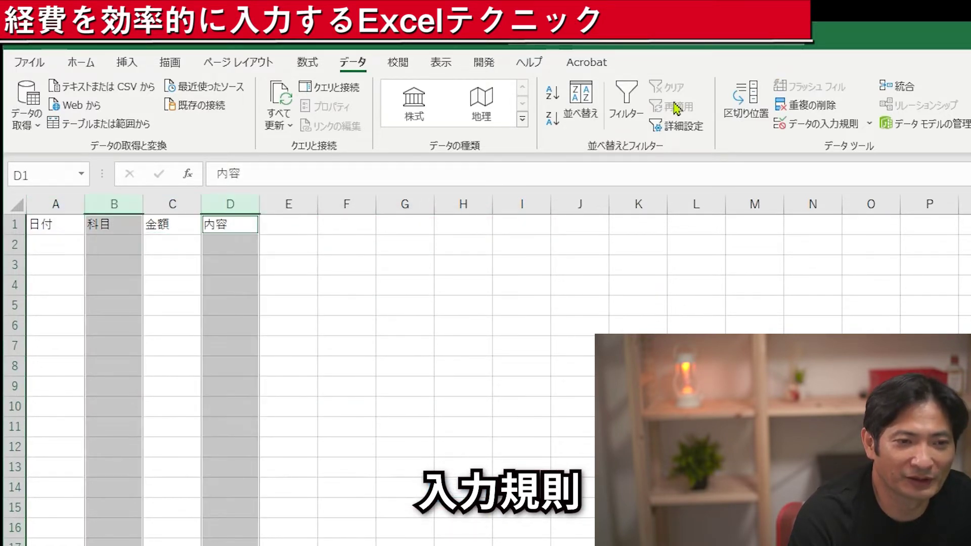
{"action": "left_click", "coordinate": [796, 124]}
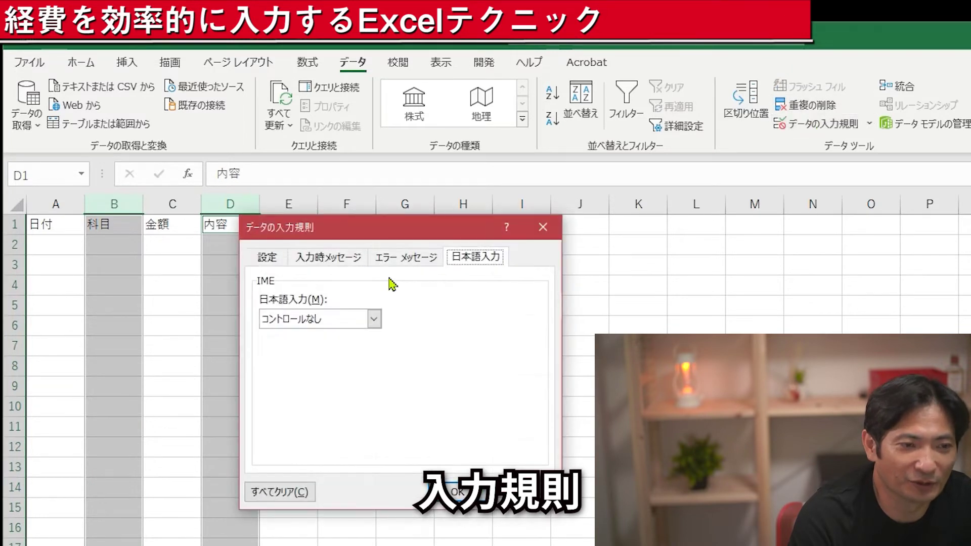
{"action": "left_click", "coordinate": [375, 320]}
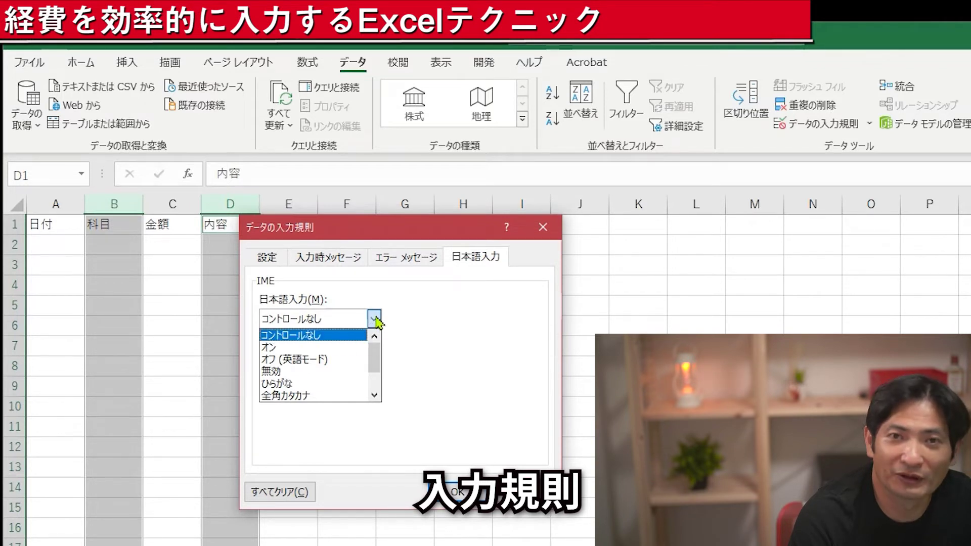
{"action": "left_click", "coordinate": [358, 349]}
{"action": "left_click", "coordinate": [458, 492]}
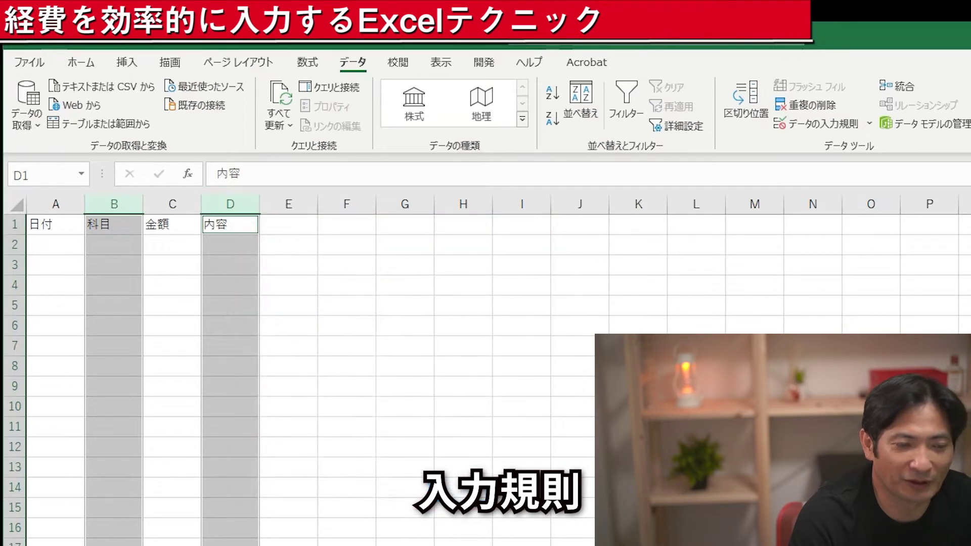
Enter the date 10-1 in A2 and the expense item 会議費 in B2
{"action": "left_click", "coordinate": [45, 243]}
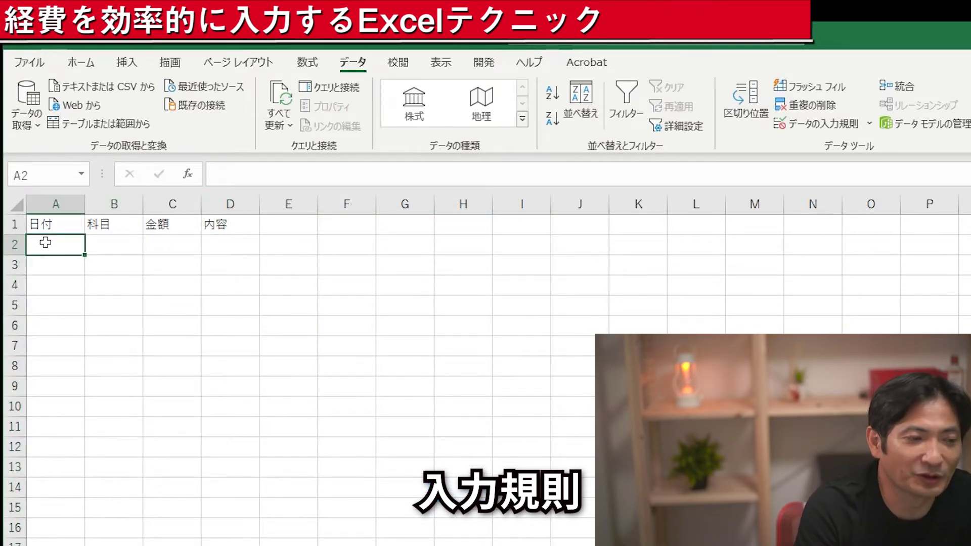
{"action": "type", "text": "10-1"}
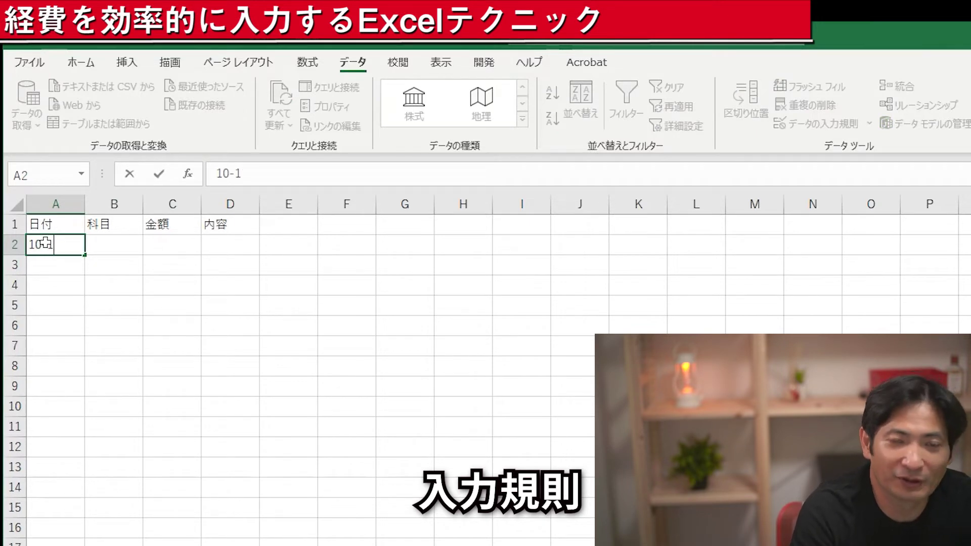
{"action": "key", "text": "Tab"}
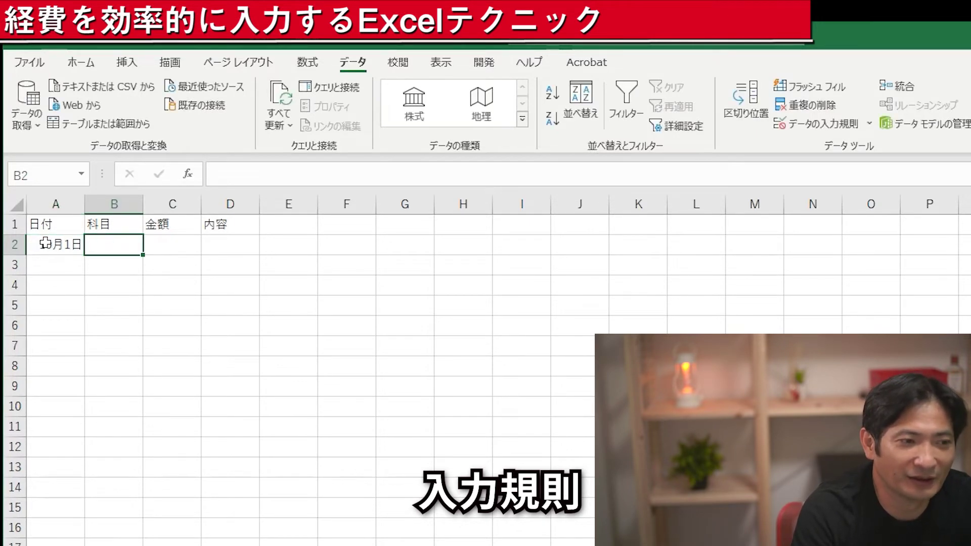
{"action": "type", "text": "かいぎ"}
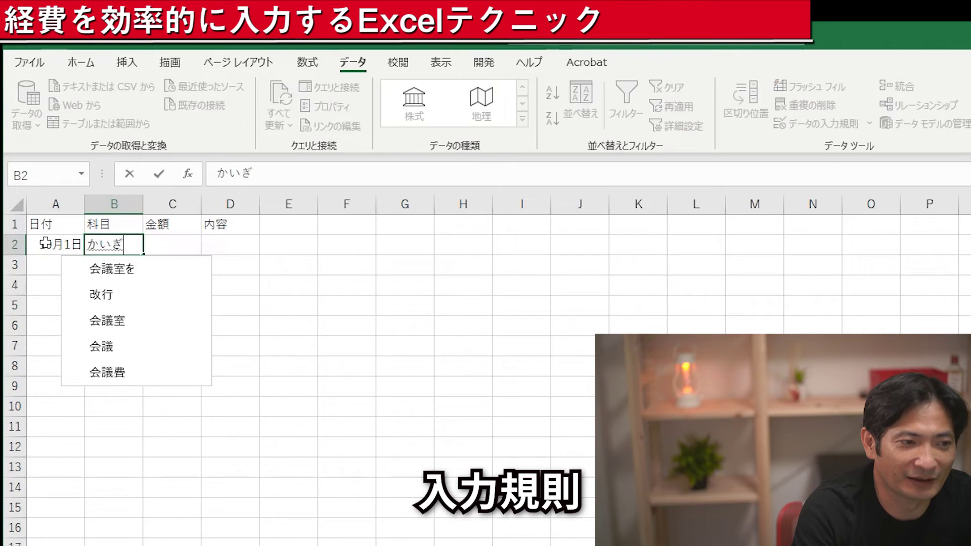
{"action": "key", "text": "space"}
{"action": "key", "text": "Return"}
{"action": "key", "text": "Tab"}
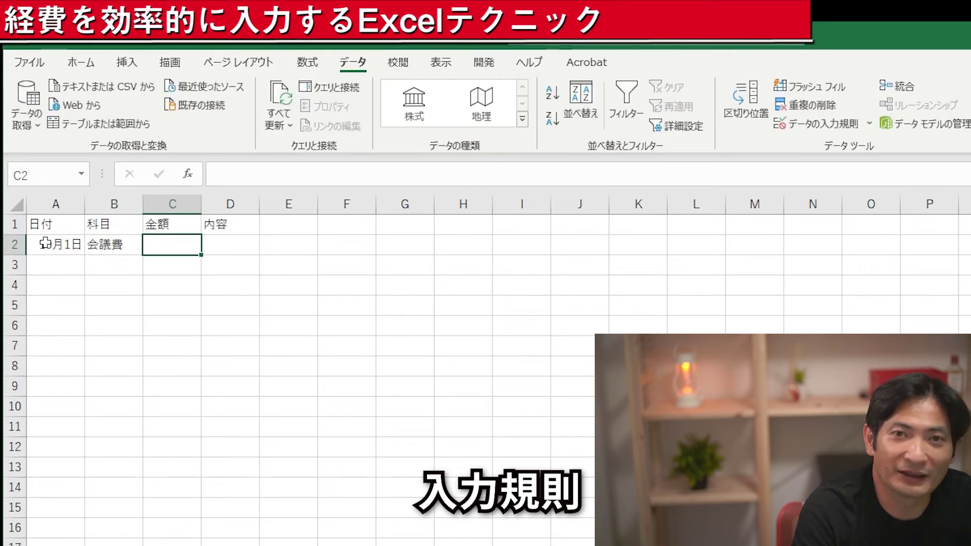
Enter the amount 10000 in C2 and the description スタバ in D2
{"action": "type", "text": "10000"}
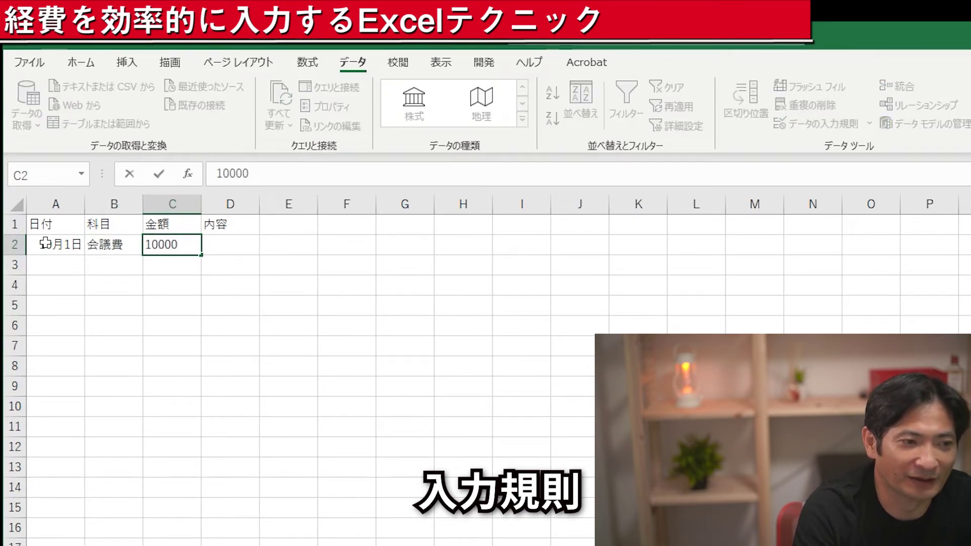
{"action": "key", "text": "Tab"}
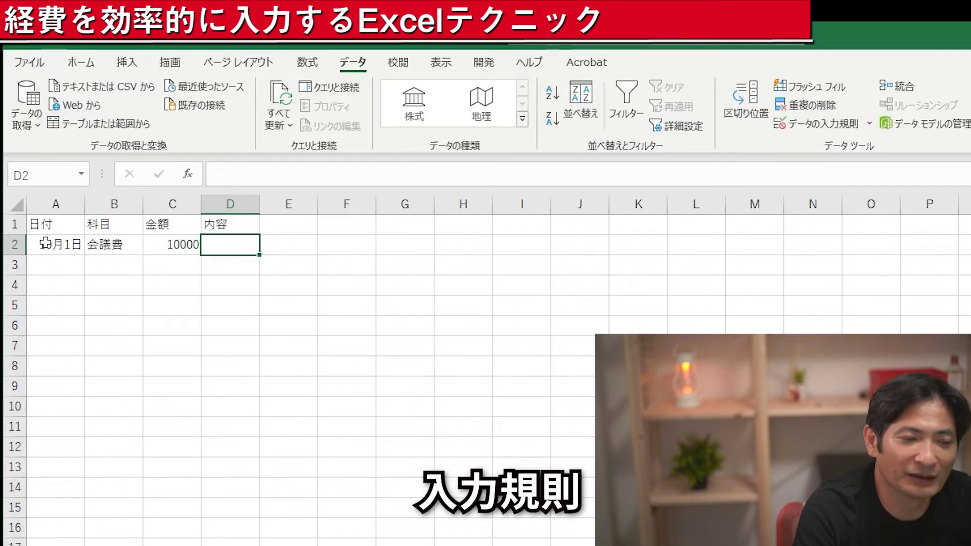
{"action": "type", "text": "すた"}
{"action": "left_click", "coordinate": [45, 243]}
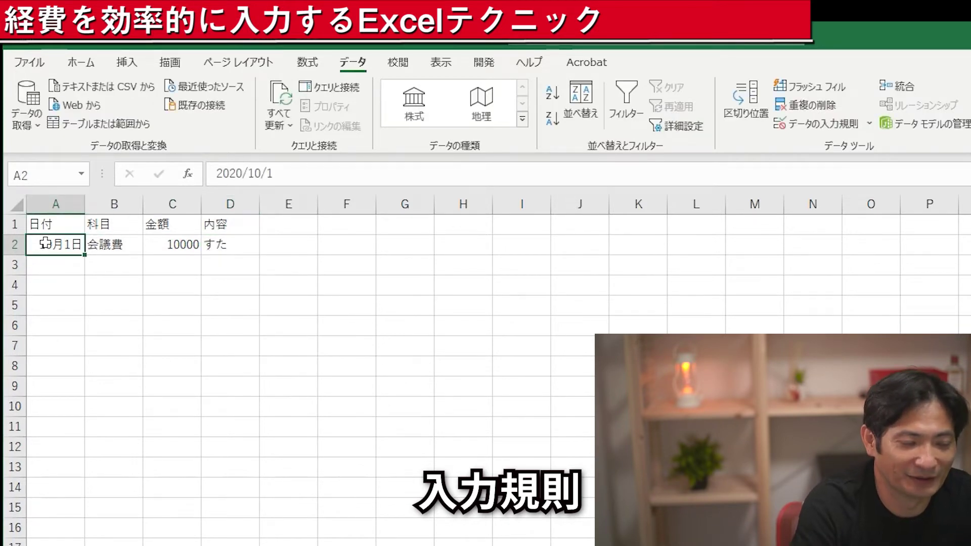
{"action": "key", "text": "Right"}
{"action": "key", "text": "Right"}
{"action": "key", "text": "Right"}
{"action": "type", "text": "すたば"}
{"action": "key", "text": "space"}
{"action": "key", "text": "Return"}
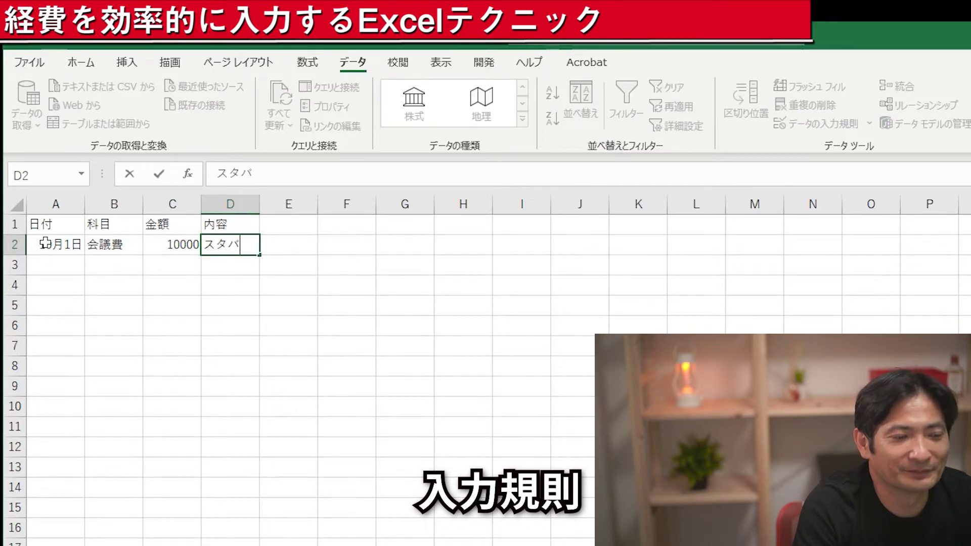
{"action": "key", "text": "Return"}
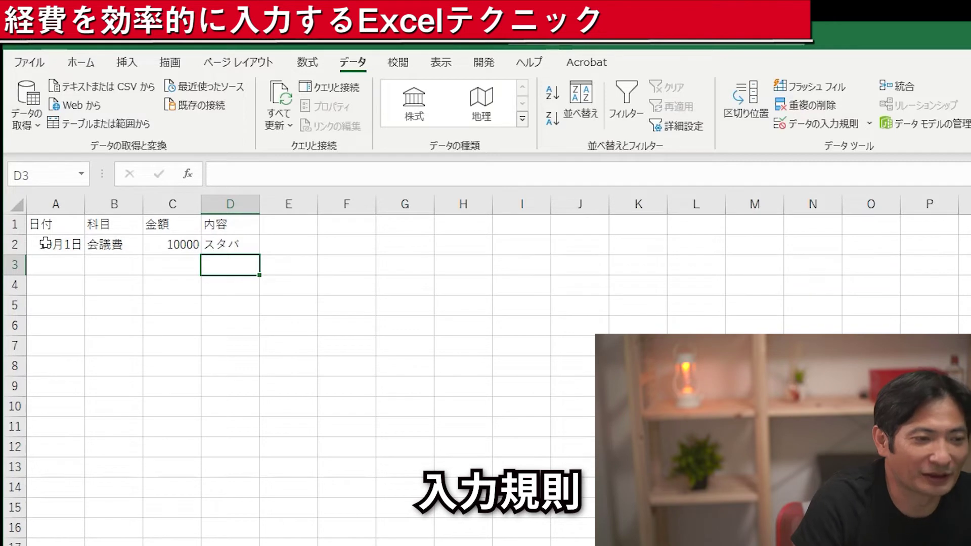
{"action": "key", "text": "Left"}
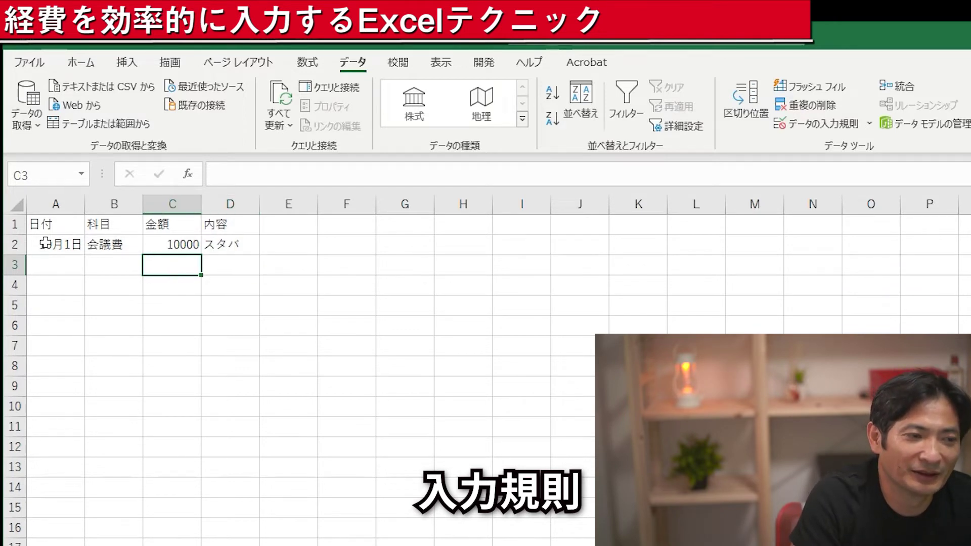
Enter the date 10-2 in A3 and the expense item 消耗品費 in B3
{"action": "key", "text": "Left"}
{"action": "key", "text": "Left"}
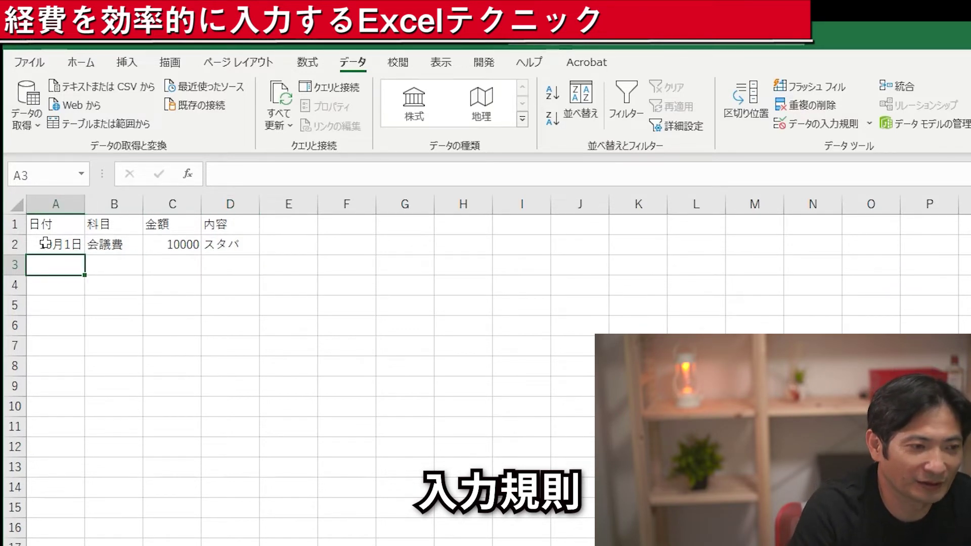
{"action": "type", "text": "10-2"}
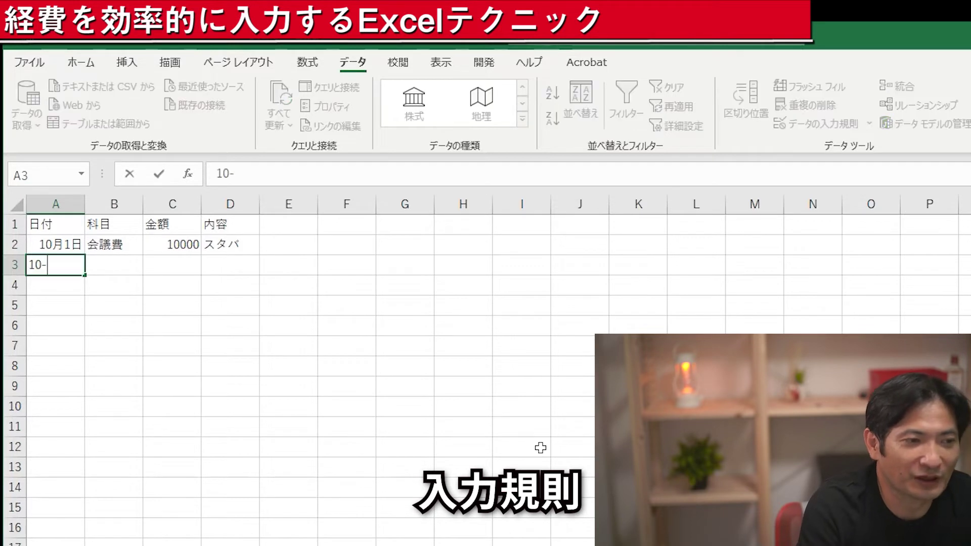
{"action": "key", "text": "Tab"}
{"action": "type", "text": "shoumouhi"}
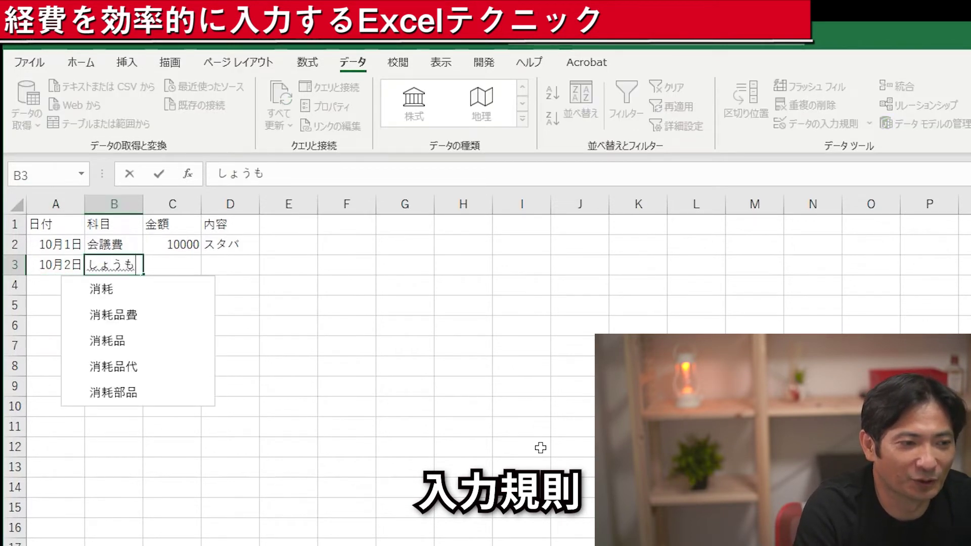
{"action": "key", "text": "space"}
{"action": "key", "text": "Return"}
{"action": "key", "text": "Tab"}
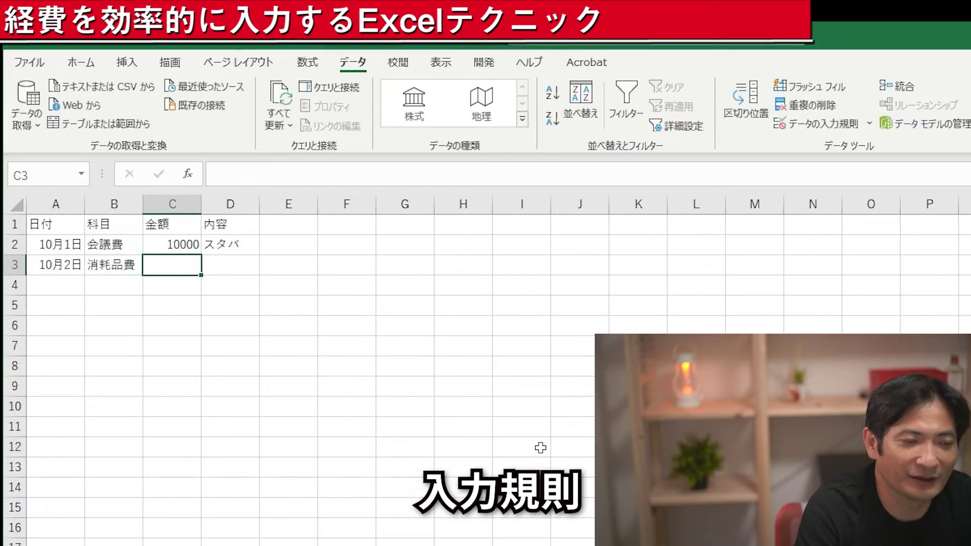
Enter the amount 110 in C3 and the description ダイソー ペン in D3
{"action": "type", "text": "1010"}
{"action": "key", "text": "BackSpace"}
{"action": "key", "text": "BackSpace"}
{"action": "key", "text": "BackSpace"}
{"action": "type", "text": "10"}
{"action": "key", "text": "Tab"}
{"action": "type", "text": "daiso-"}
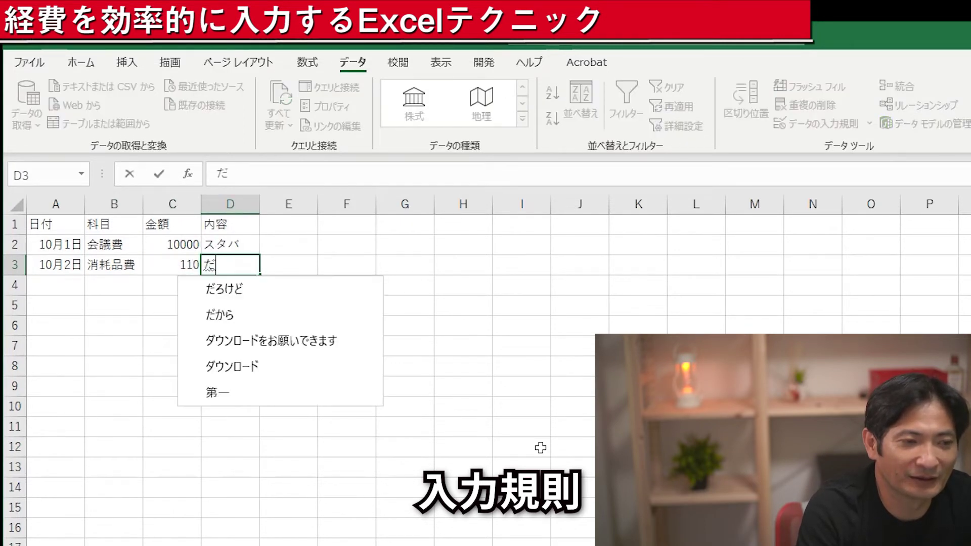
{"action": "key", "text": "space"}
{"action": "key", "text": "Return"}
{"action": "type", "text": "pen"}
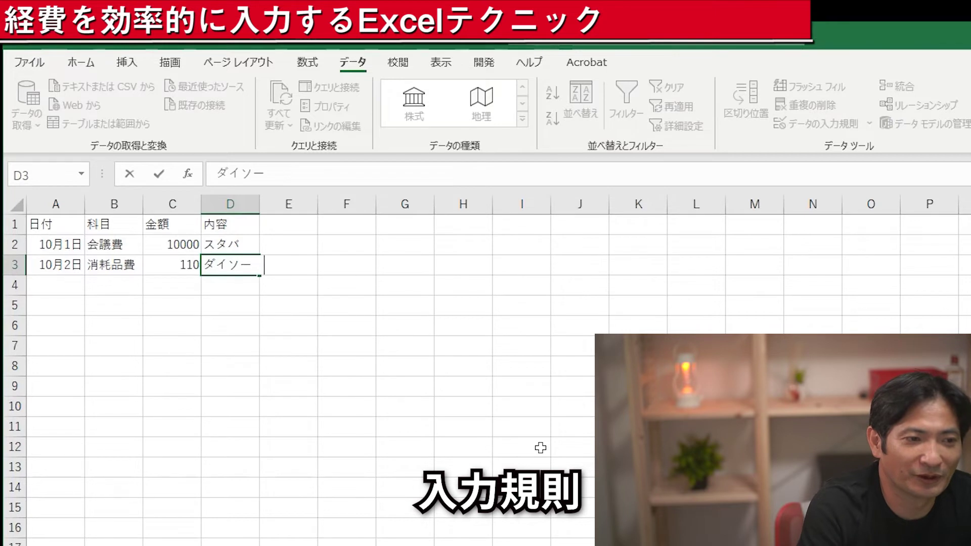
{"action": "key", "text": "space"}
{"action": "key", "text": "Return"}
{"action": "key", "text": "Return"}
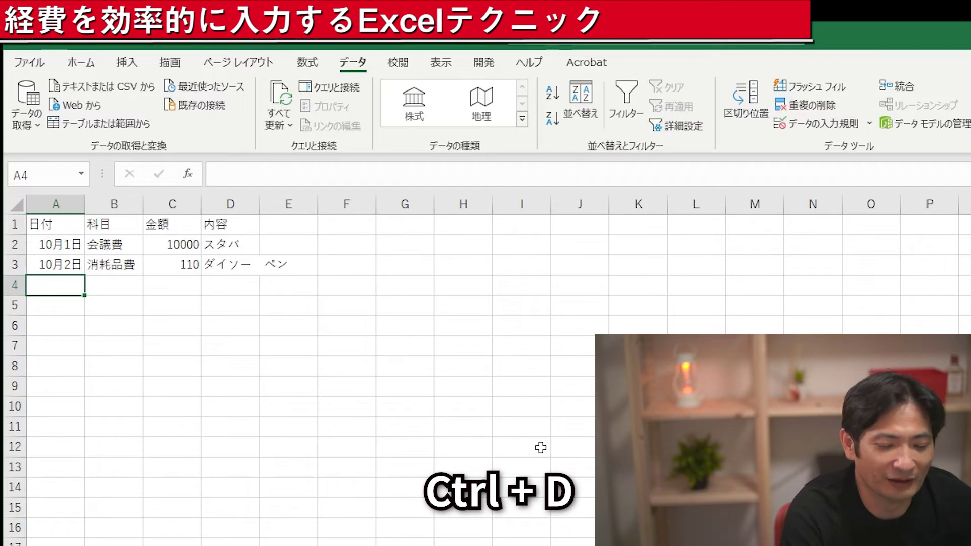
Fill A4 and B4 with the date and expense item from the cells directly above
{"action": "type", "text": "10-"}
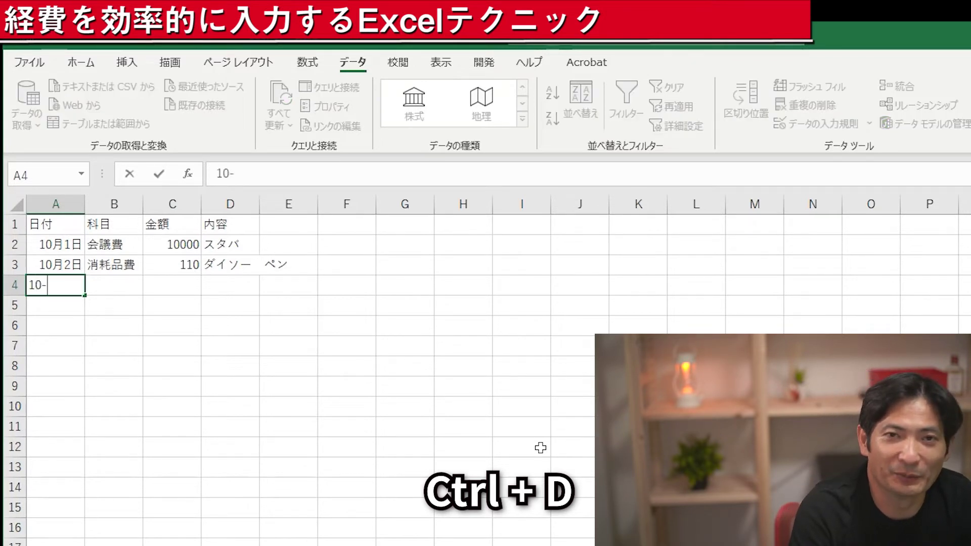
{"action": "key", "text": "Escape"}
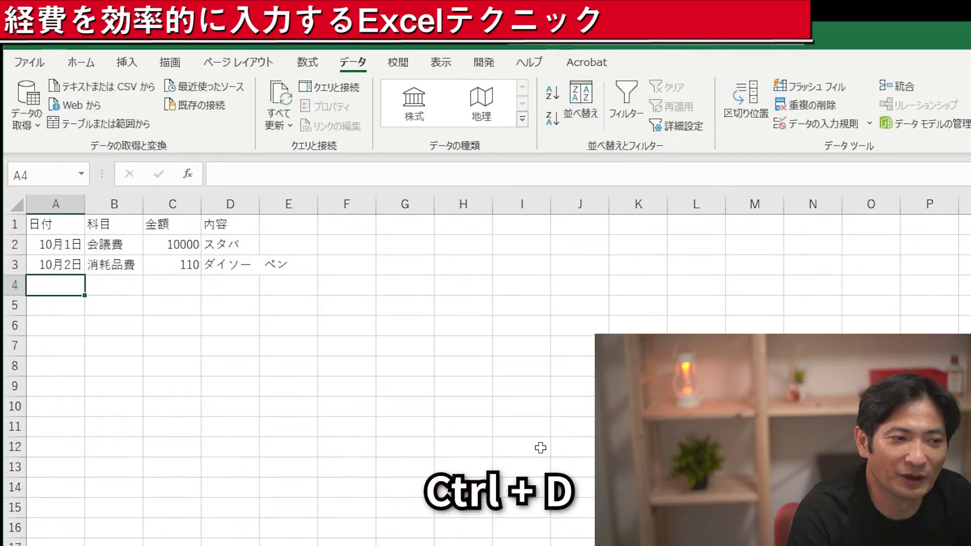
{"action": "key", "text": "ctrl+d"}
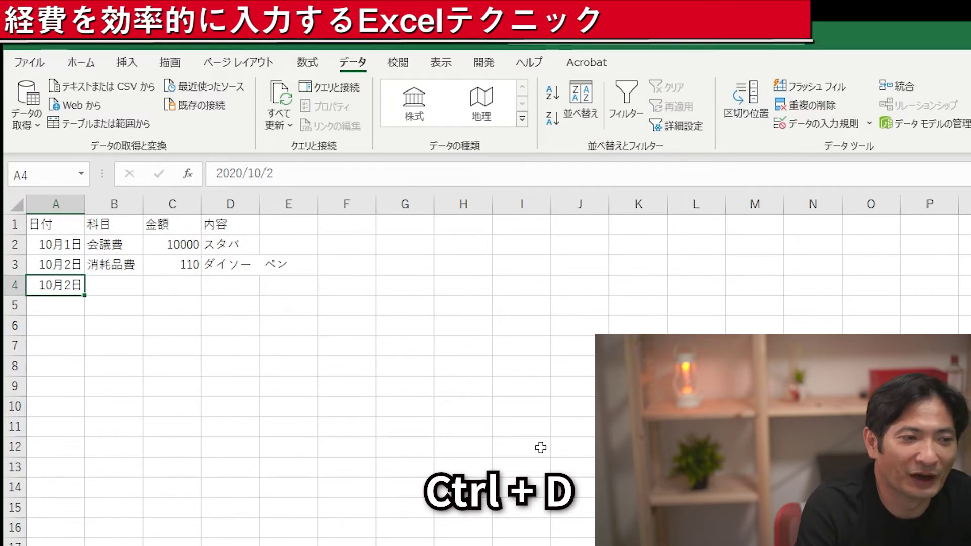
{"action": "key", "text": "Tab"}
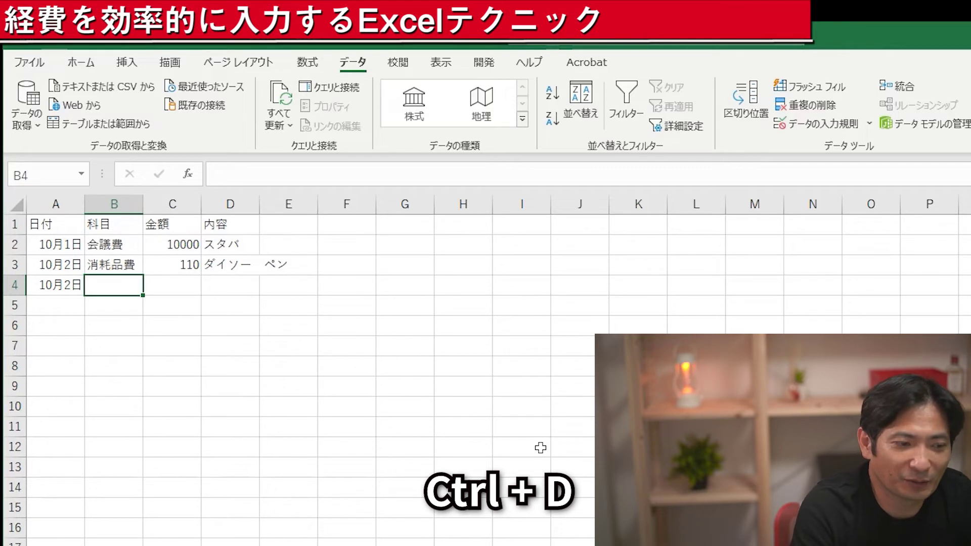
{"action": "key", "text": "ctrl+d"}
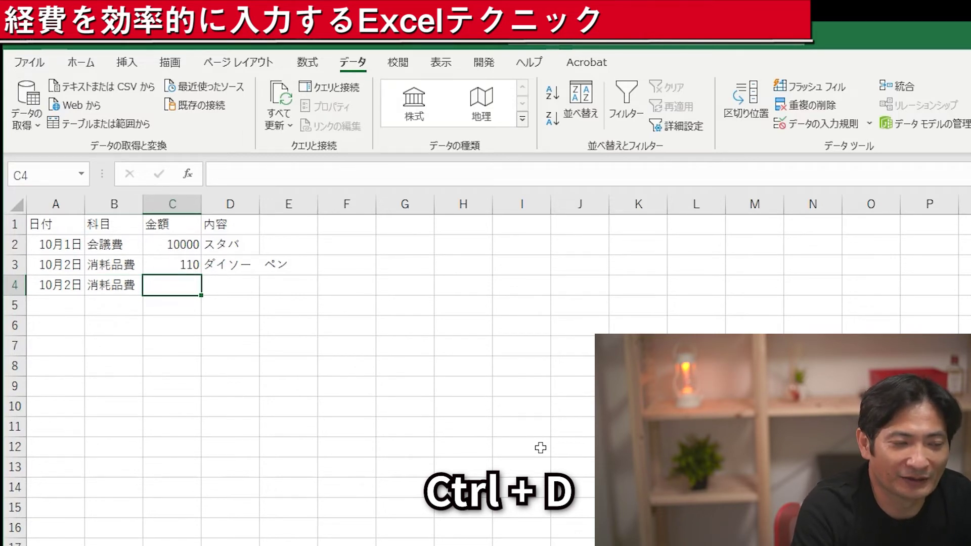
Enter the amount 220 in C4 and the description ローソン 封筒 in D4
{"action": "type", "text": "220"}
{"action": "key", "text": "Tab"}
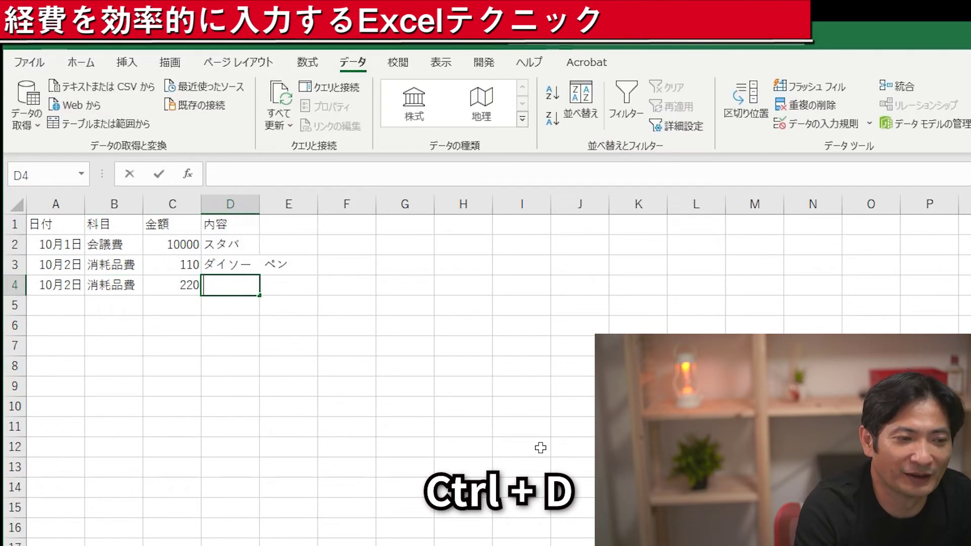
{"action": "type", "text": "れお"}
{"action": "key", "text": "BackSpace"}
{"action": "key", "text": "BackSpace"}
{"action": "type", "text": "ろーそ"}
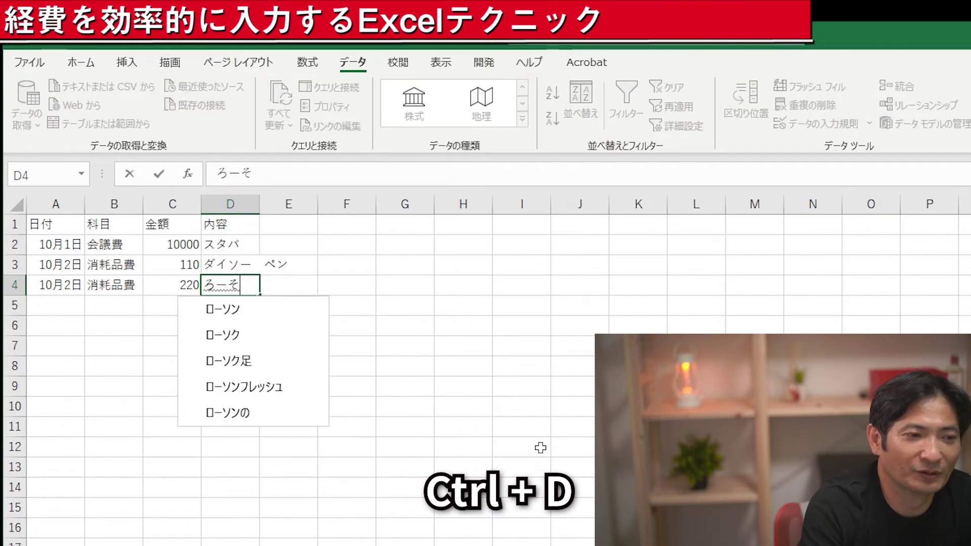
{"action": "type", "text": "ん"}
{"action": "key", "text": "space"}
{"action": "key", "text": "Return"}
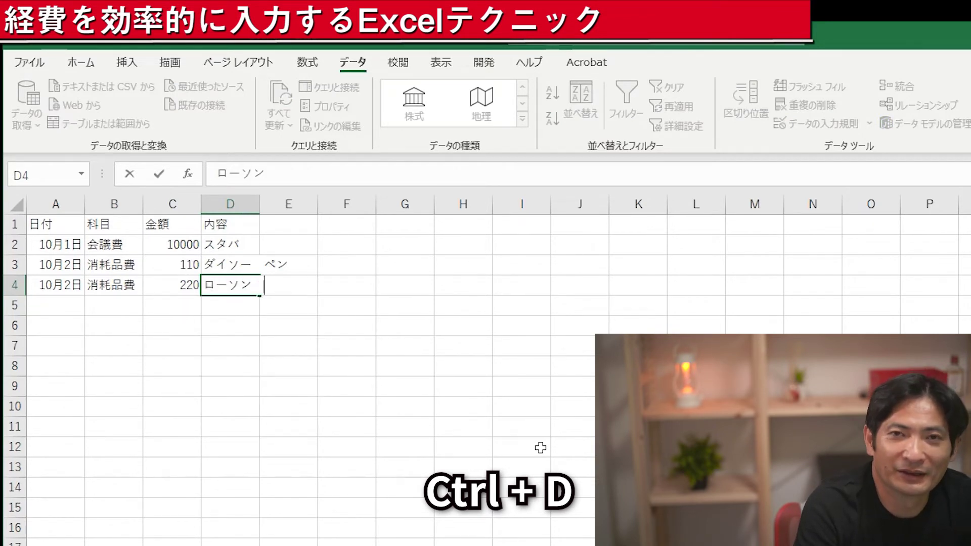
{"action": "type", "text": "ふとう"}
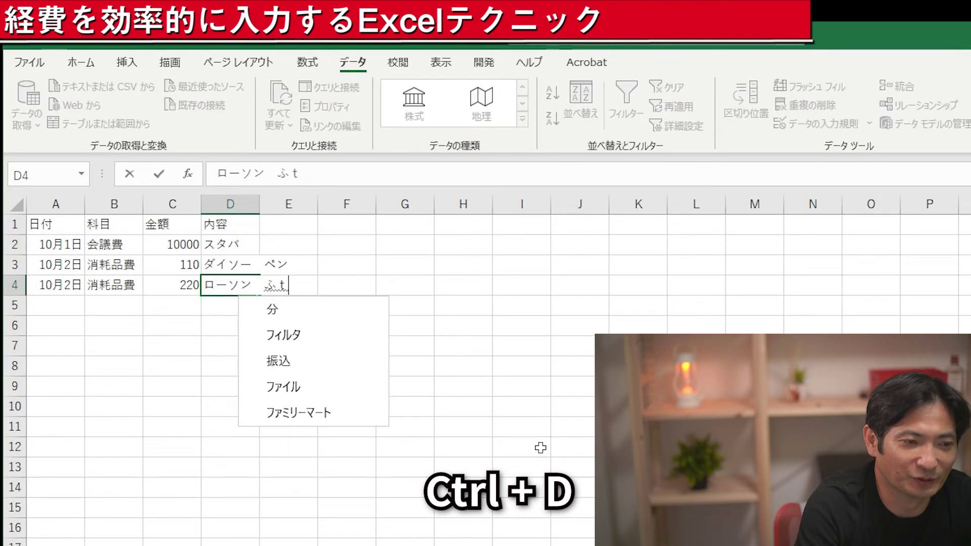
{"action": "key", "text": "BackSpace"}
{"action": "key", "text": "BackSpace"}
{"action": "type", "text": "うと"}
{"action": "key", "text": "space"}
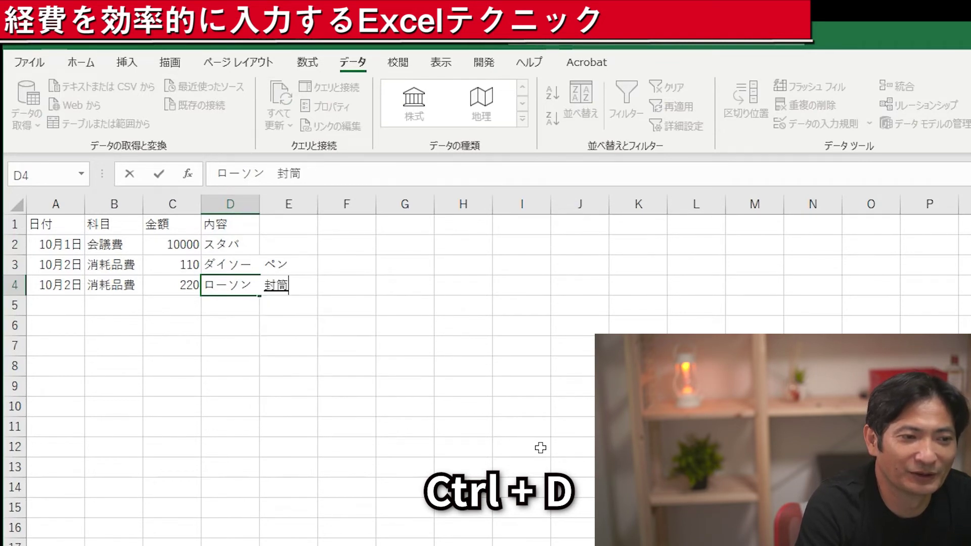
{"action": "key", "text": "Return"}
{"action": "key", "text": "Return"}
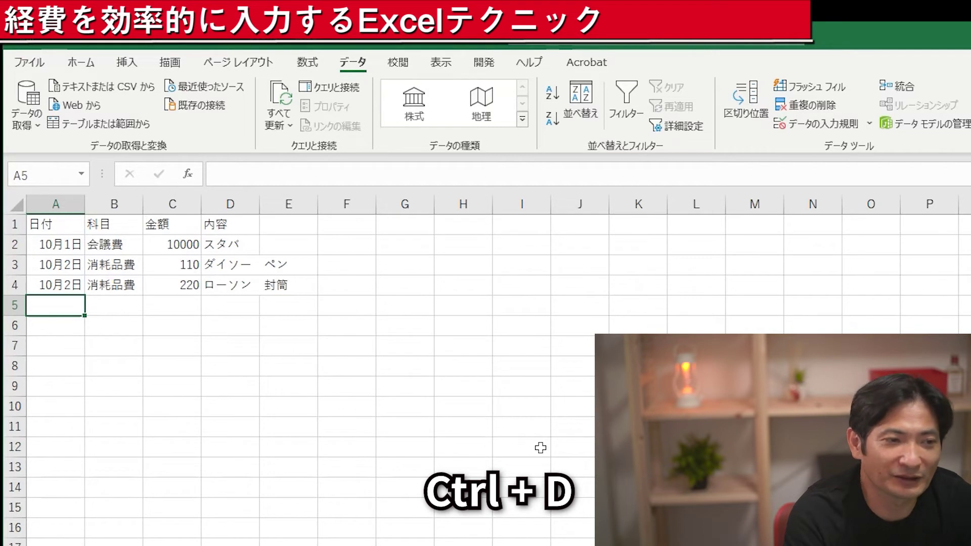
Try filling C5 with the amount from the cell above, and clear C5 again
{"action": "key", "text": "Right"}
{"action": "key", "text": "Right"}
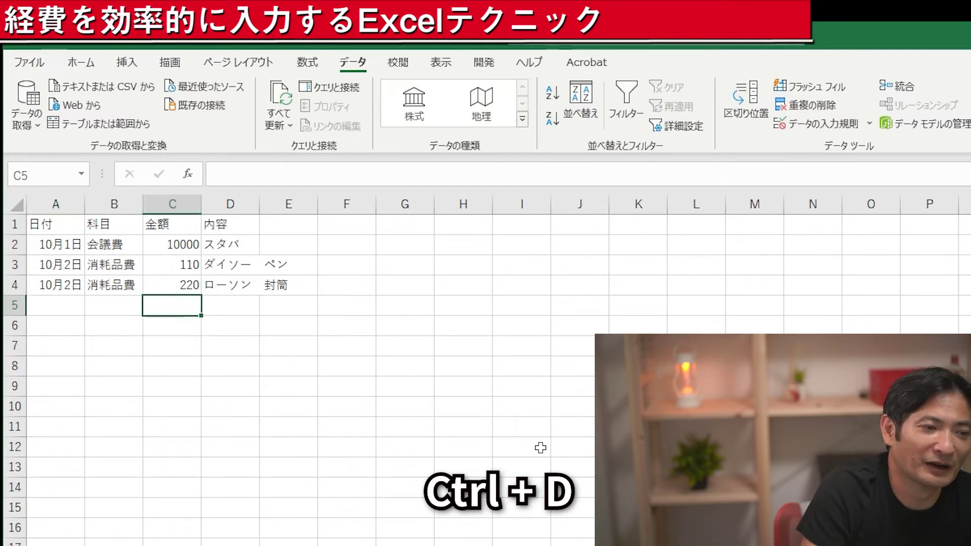
{"action": "key", "text": "ctrl+d"}
{"action": "key", "text": "Left"}
{"action": "key", "text": "Left"}
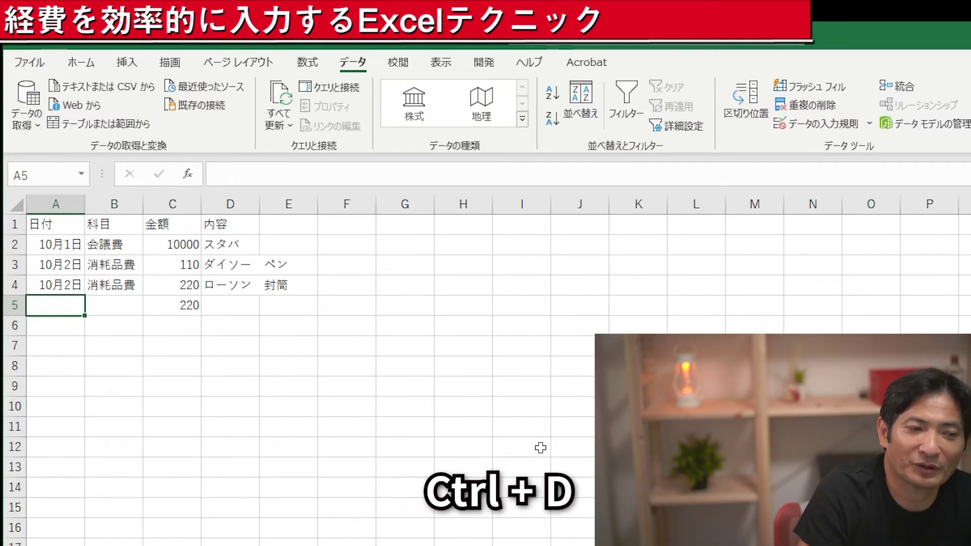
{"action": "key", "text": "Right"}
{"action": "key", "text": "Right"}
{"action": "key", "text": "Delete"}
Convert the expense range A1:D4 into a table that uses the first row as headers
{"action": "key", "text": "Up"}
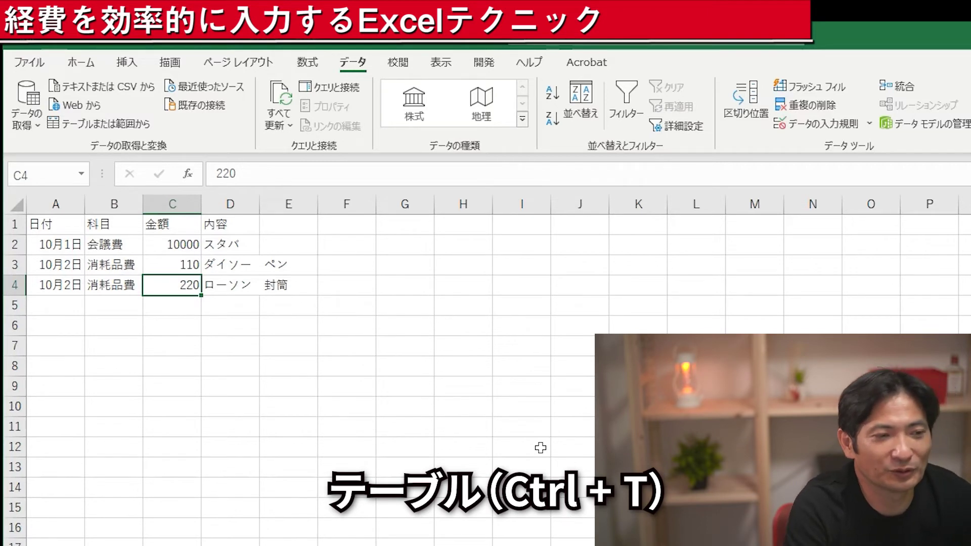
{"action": "key", "text": "ctrl+t"}
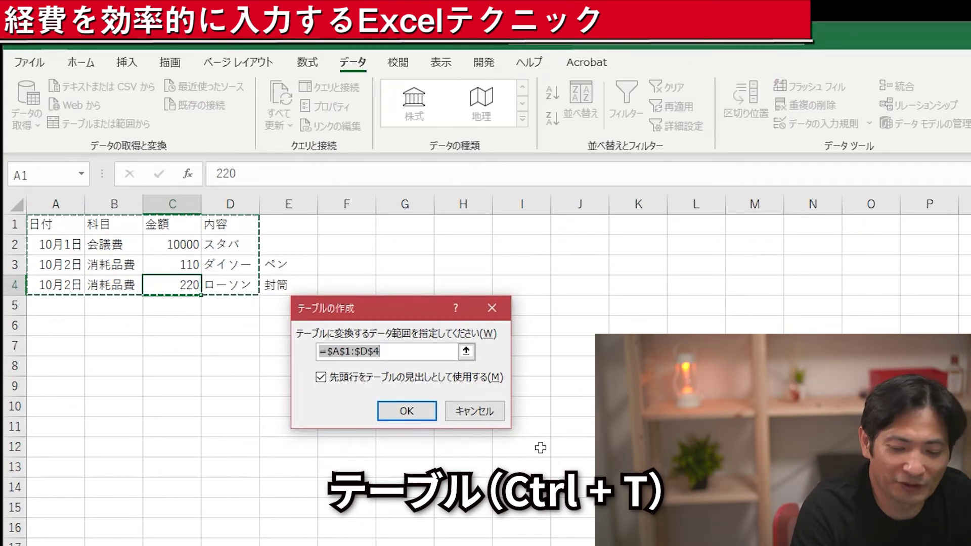
{"action": "key", "text": "Return"}
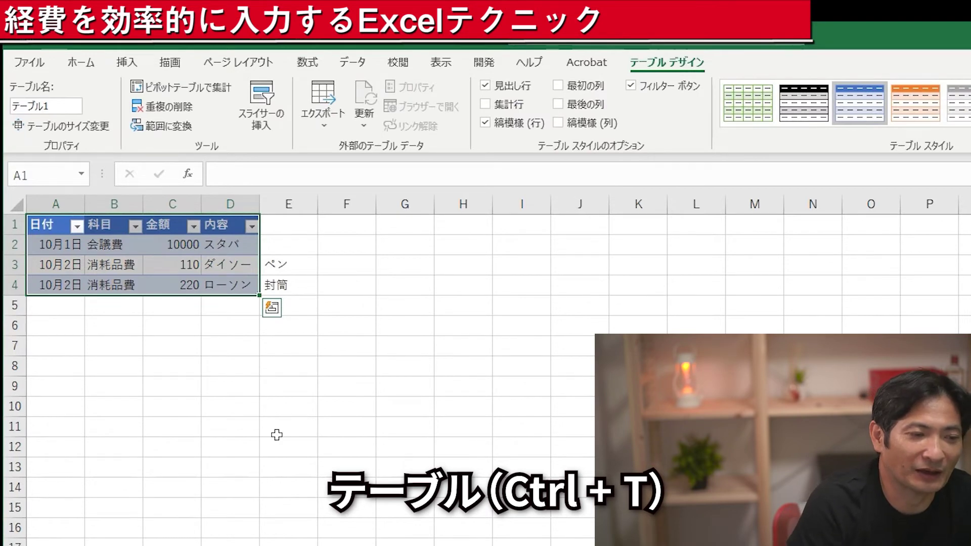
{"action": "left_click", "coordinate": [157, 423]}
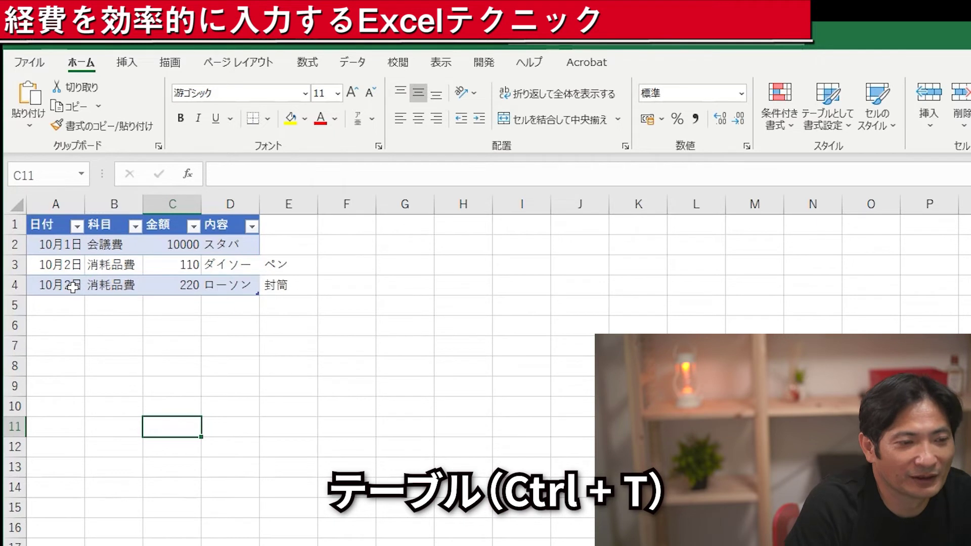
Apply the orange 淡色 table style with grid lines and widen the 内容 column to fit its descriptions
{"action": "left_click", "coordinate": [93, 263]}
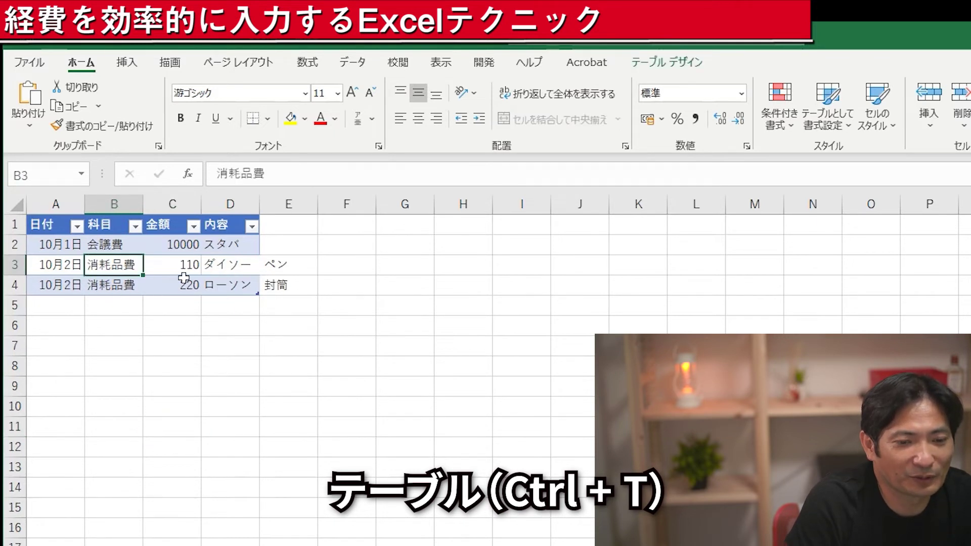
{"action": "left_click", "coordinate": [672, 62]}
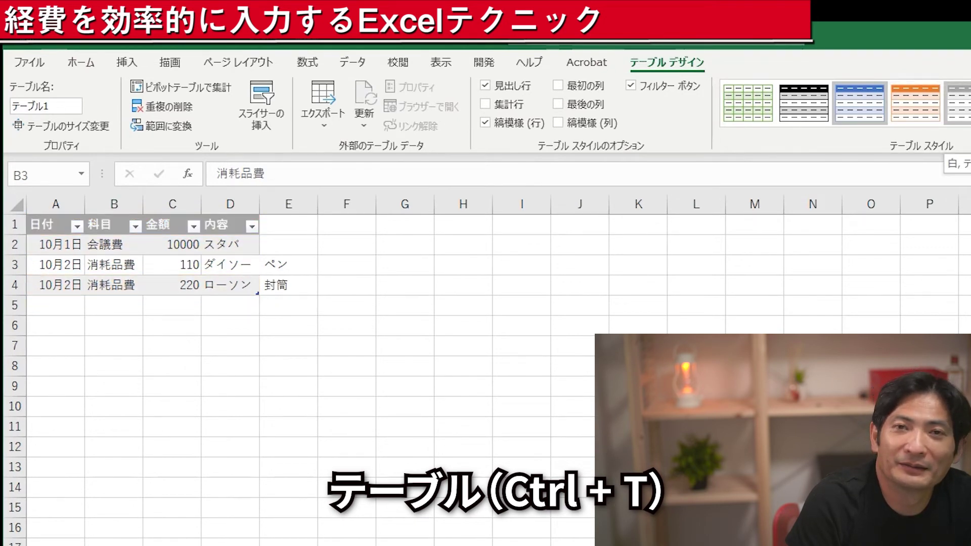
{"action": "left_click", "coordinate": [966, 139]}
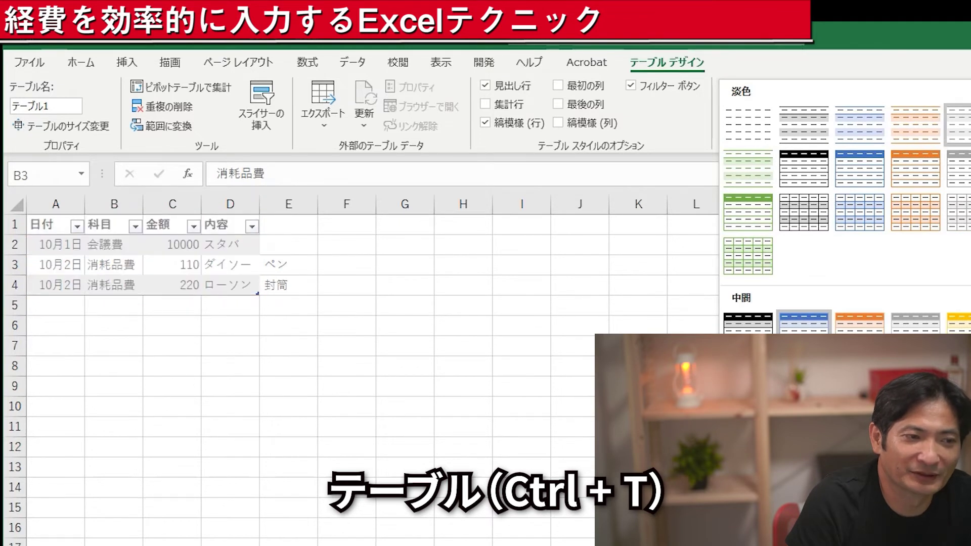
{"action": "left_click", "coordinate": [899, 225]}
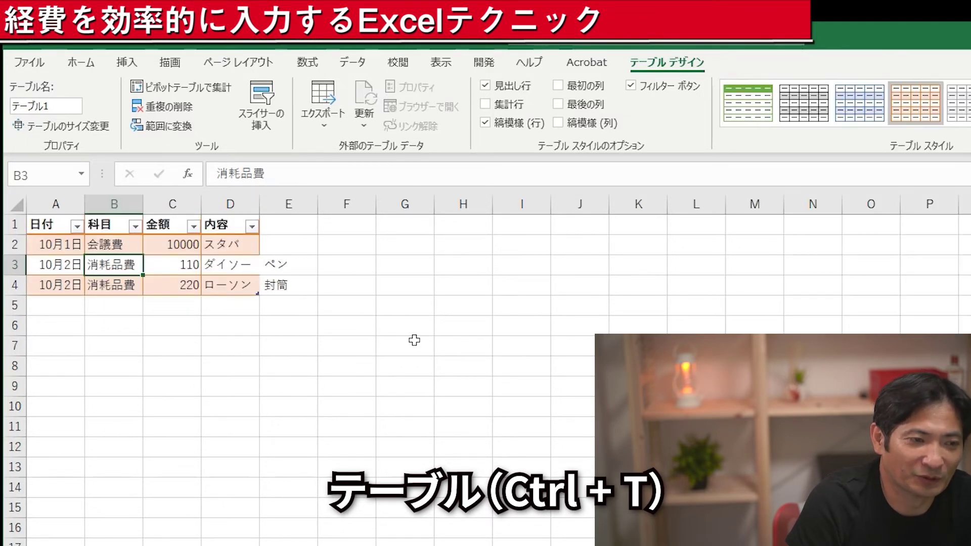
{"action": "left_click_drag", "start_coordinate": [260, 204], "coordinate": [348, 204]}
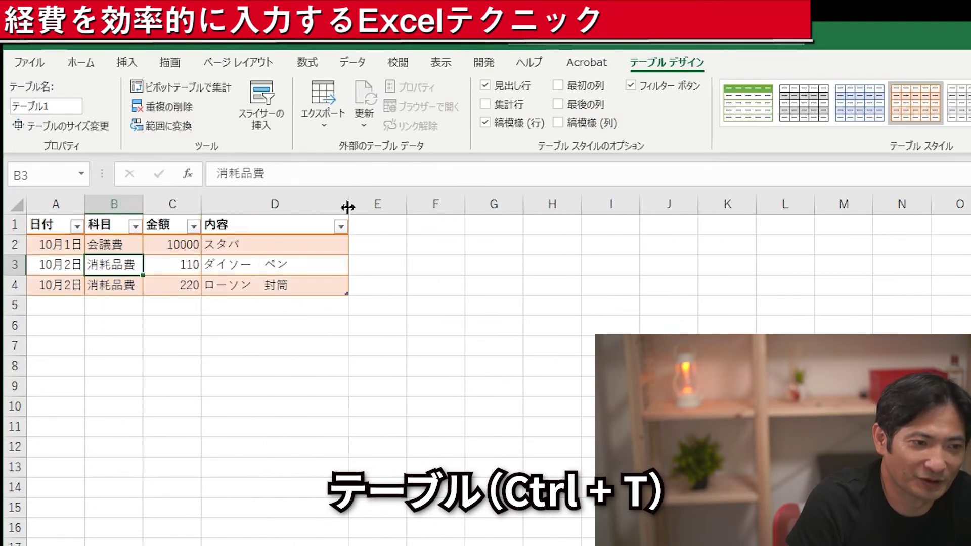
Fill A5 with the date from the cell above and enter the expense item 交通費 in B5
{"action": "left_click", "coordinate": [76, 306]}
{"action": "key", "text": "ctrl+d"}
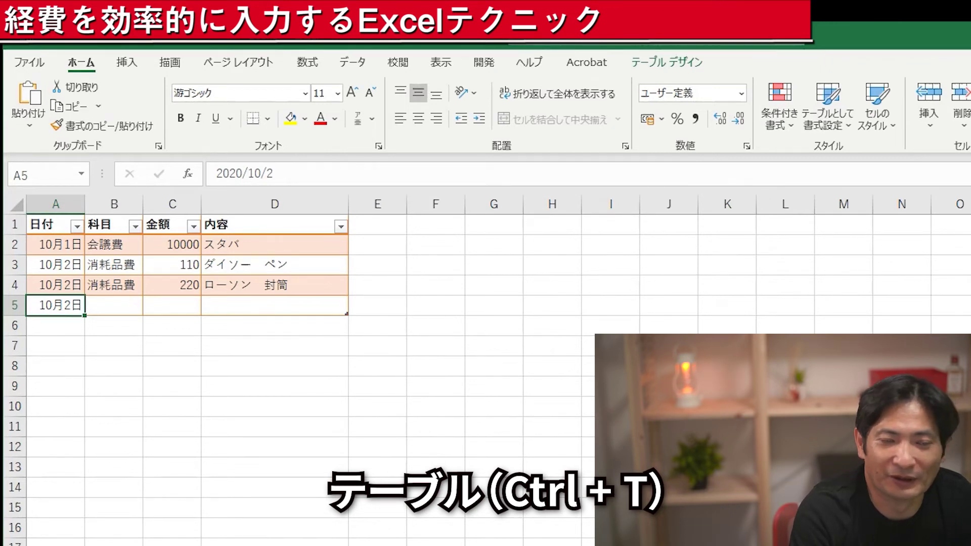
{"action": "left_click", "coordinate": [114, 305]}
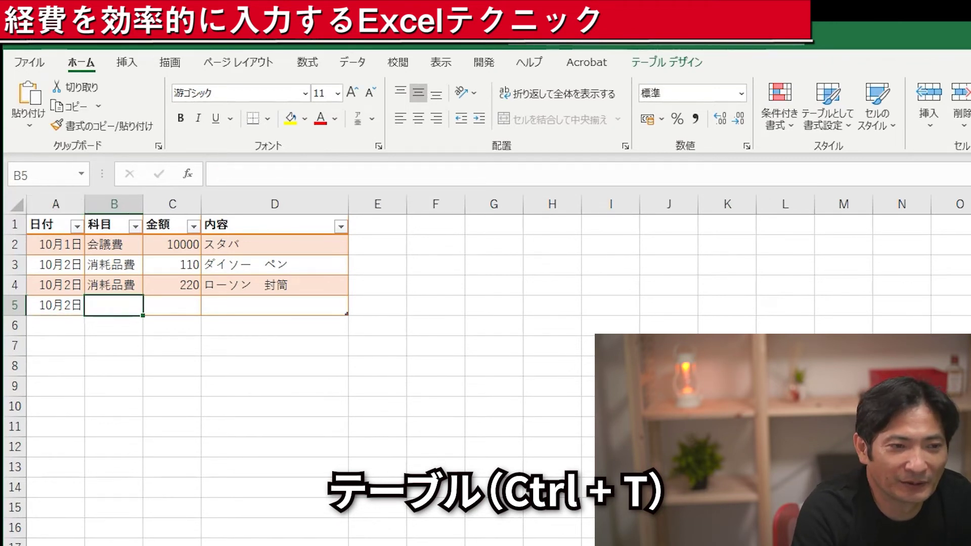
{"action": "type", "text": "こう"}
{"action": "type", "text": "つうひ"}
{"action": "key", "text": "space"}
{"action": "key", "text": "Return"}
{"action": "key", "text": "Tab"}
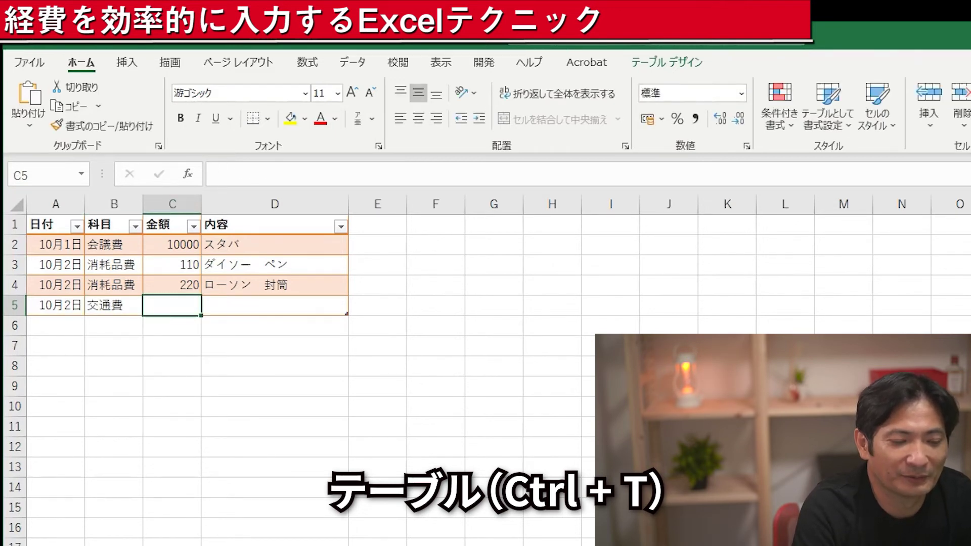
Enter the amount 710 in C5 and the description タクシー in D5
{"action": "type", "text": "710"}
{"action": "key", "text": "Tab"}
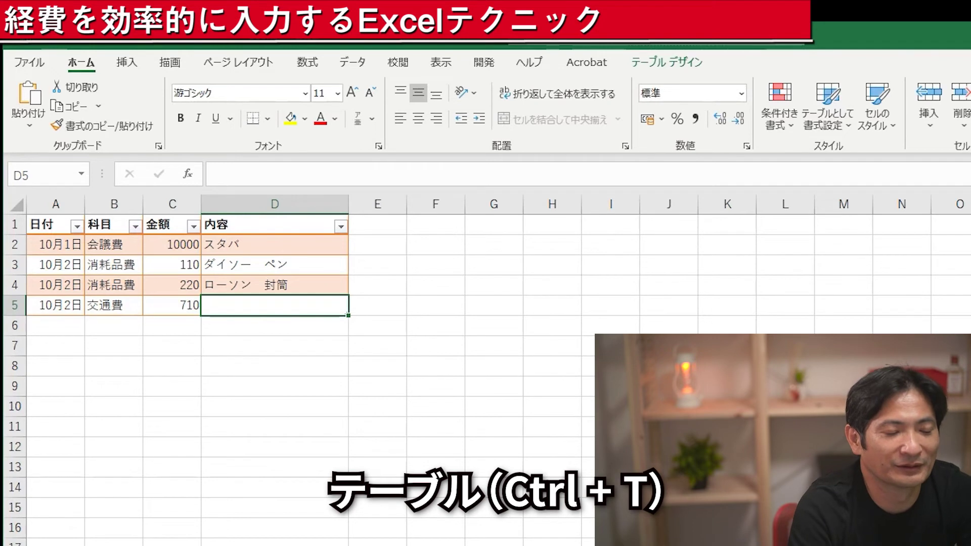
{"action": "type", "text": "たくしー"}
{"action": "key", "text": "space"}
{"action": "key", "text": "Return"}
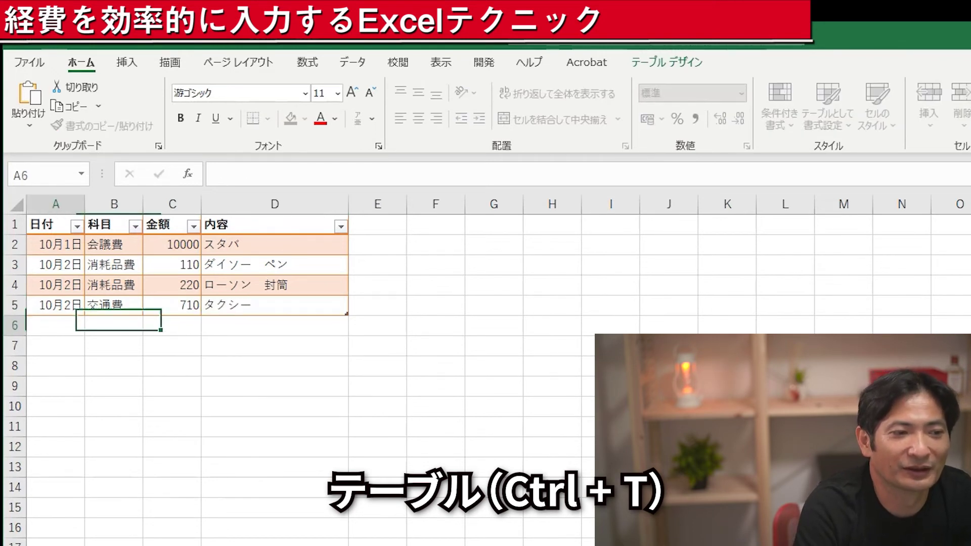
{"action": "key", "text": "Return"}
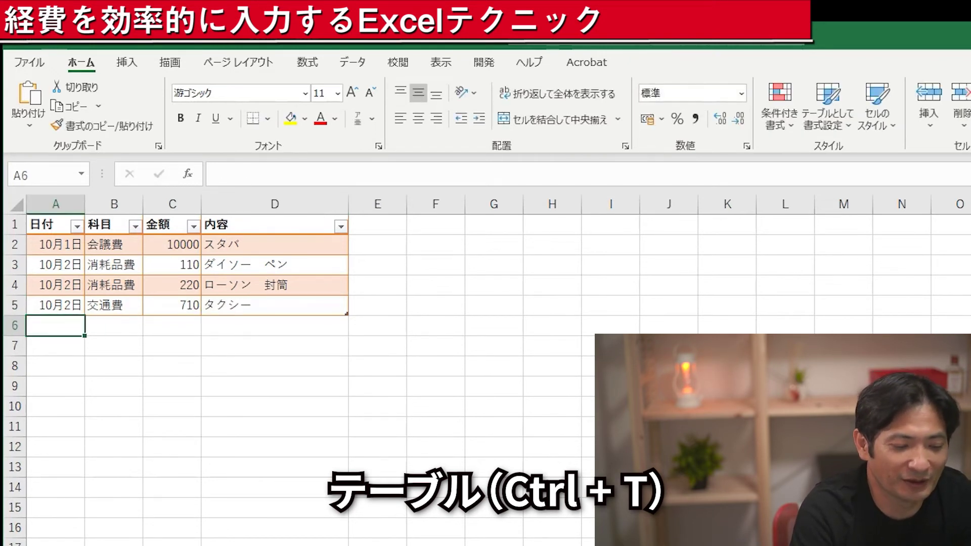
Try entering the date 10-3 in A6, once moving across to B6 and once moving down to A7
{"action": "type", "text": "10-3"}
{"action": "key", "text": "Tab"}
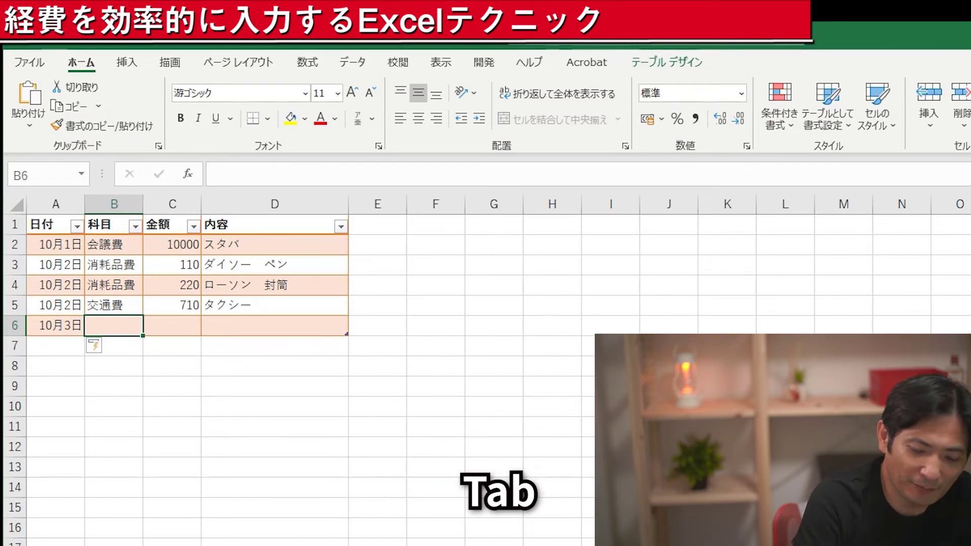
{"action": "key", "text": "shift+Tab"}
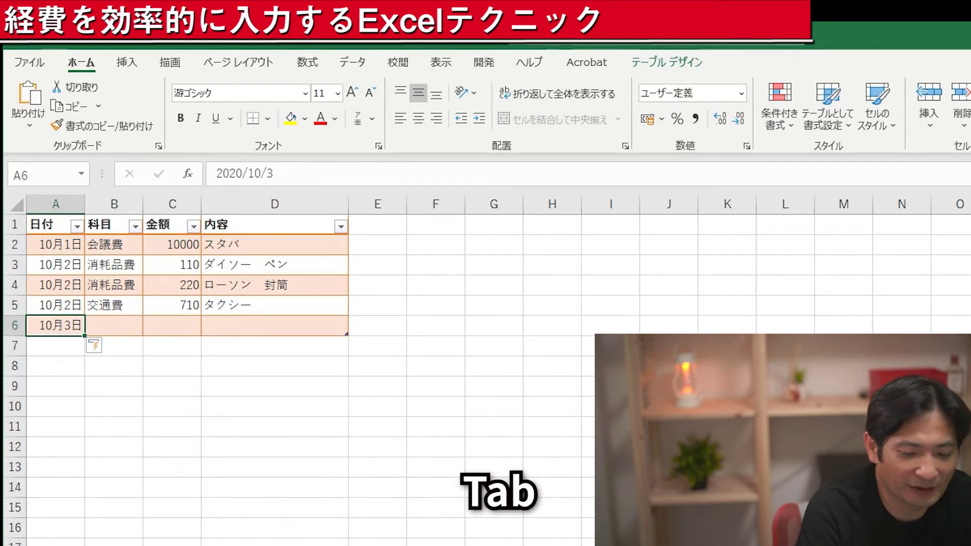
{"action": "type", "text": "10-3"}
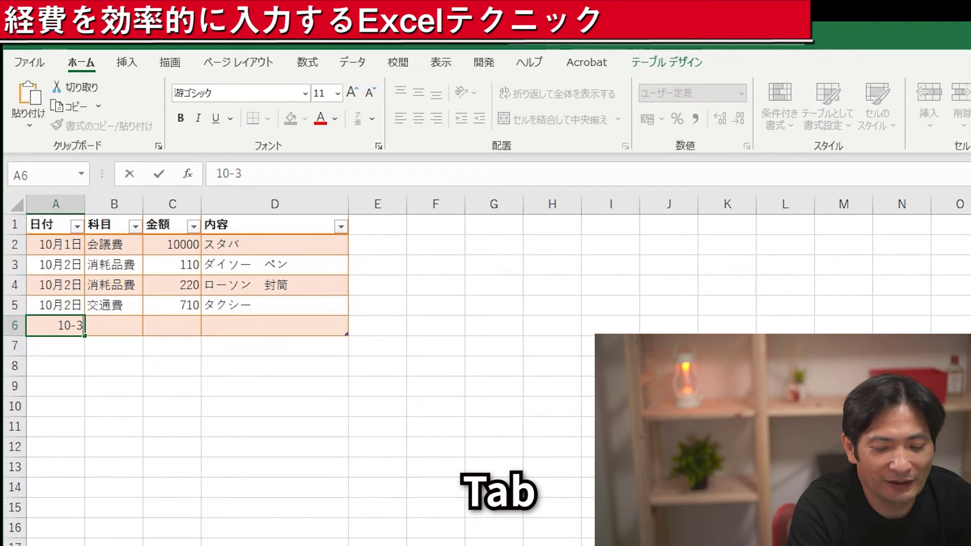
{"action": "key", "text": "Return"}
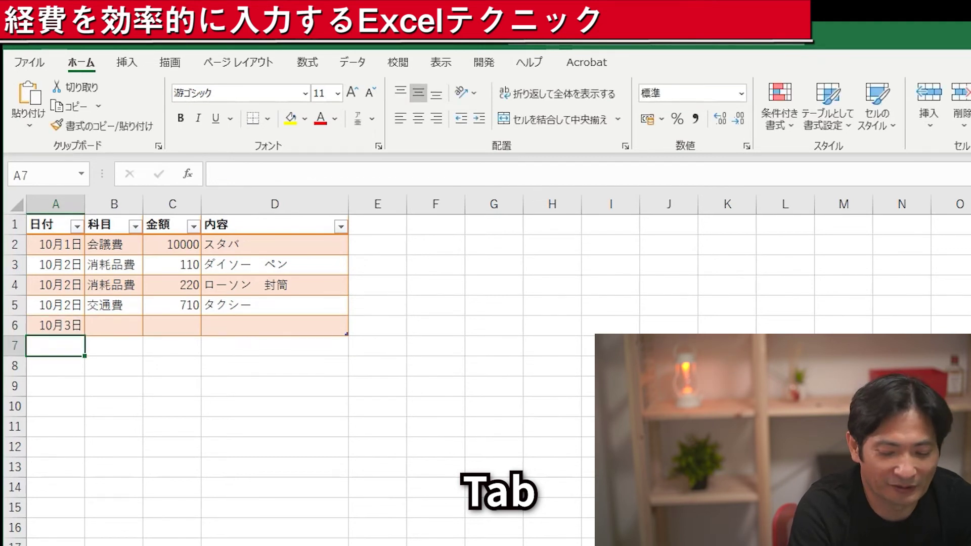
Enter the date 10-3 in A6 again and the expense item 消耗品費 in B6
{"action": "left_click", "coordinate": [56, 325]}
{"action": "type", "text": "10-"}
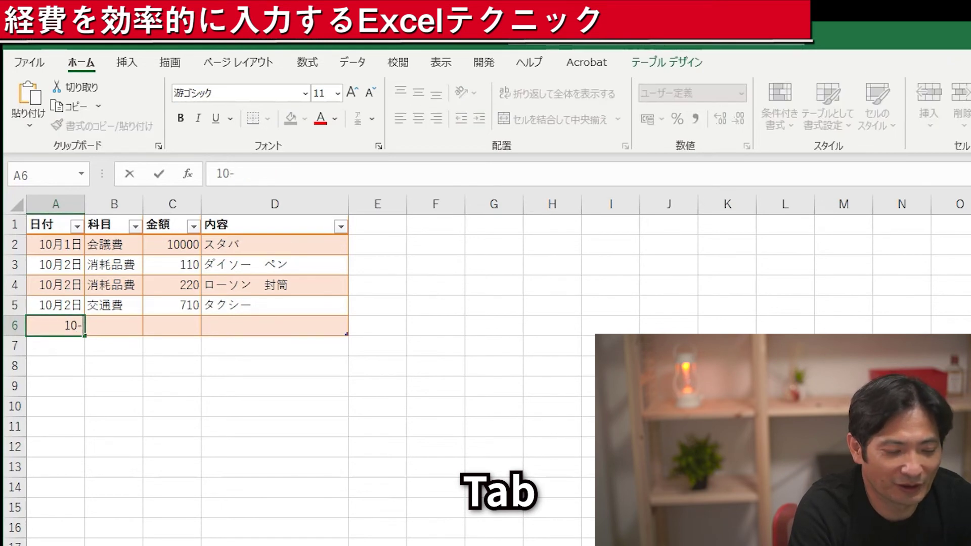
{"action": "type", "text": "3"}
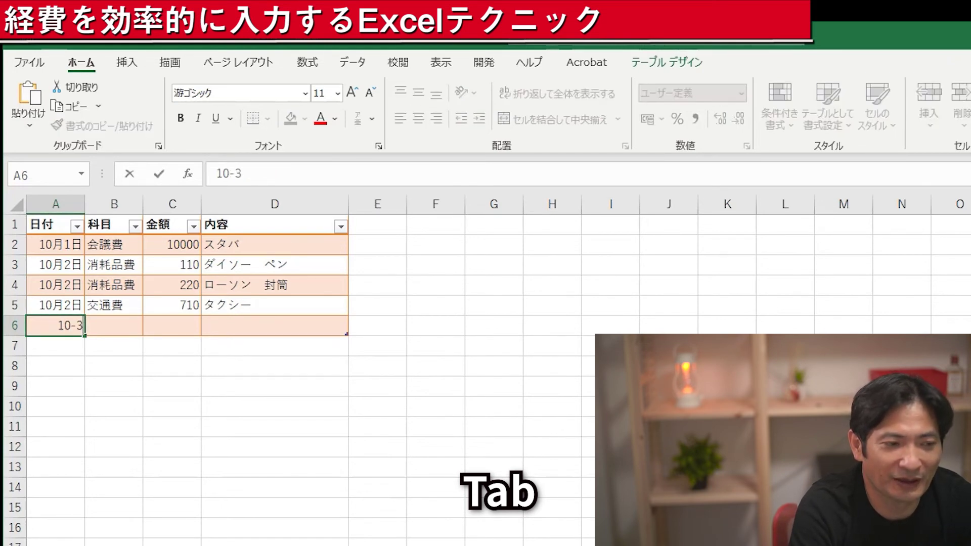
{"action": "key", "text": "Tab"}
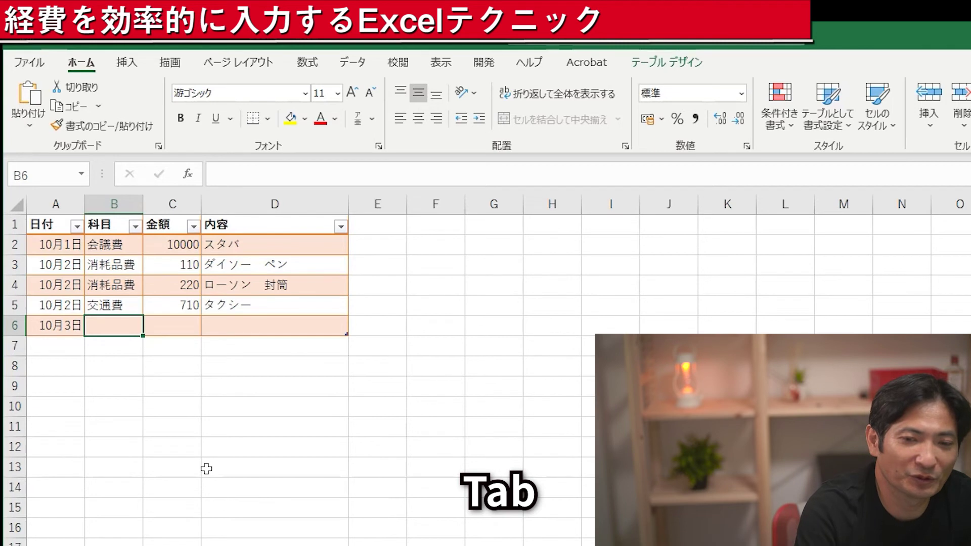
{"action": "type", "text": "しょうも"}
{"action": "key", "text": "Tab"}
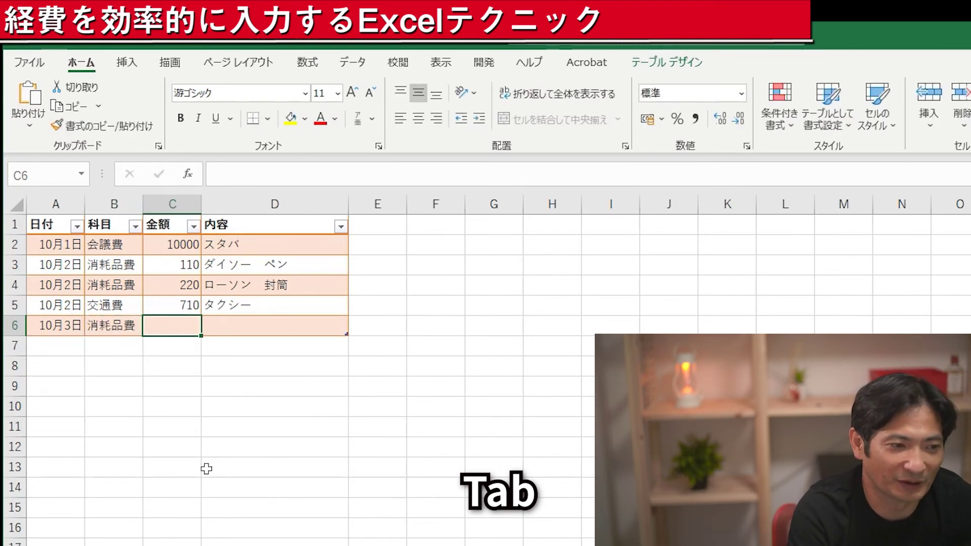
Enter the amount 1100 in C6 and the description ファミマ 封筒 in D6, completing the row
{"action": "type", "text": "1100"}
{"action": "key", "text": "Tab"}
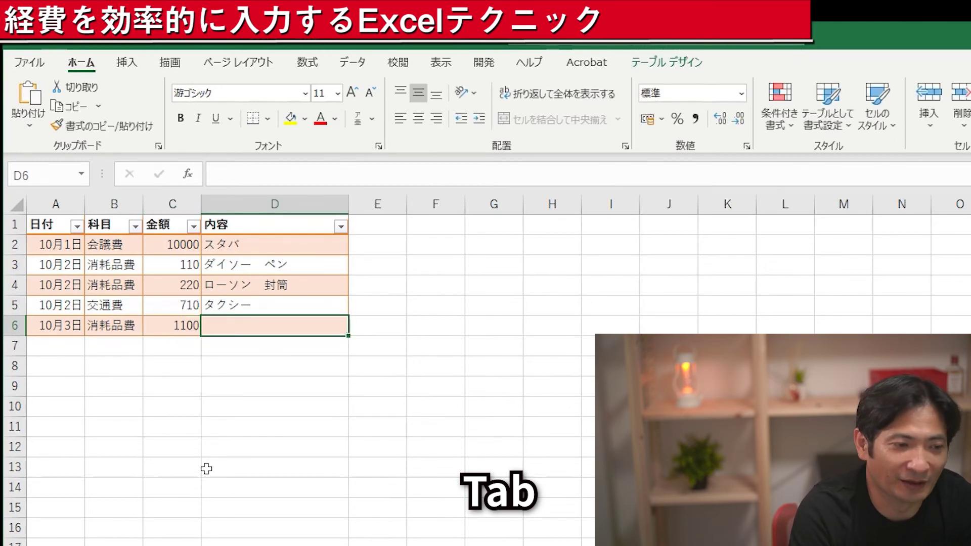
{"action": "type", "text": "ふぁみい"}
{"action": "key", "text": "BackSpace"}
{"action": "type", "text": "ま"}
{"action": "key", "text": "space"}
{"action": "key", "text": "Return"}
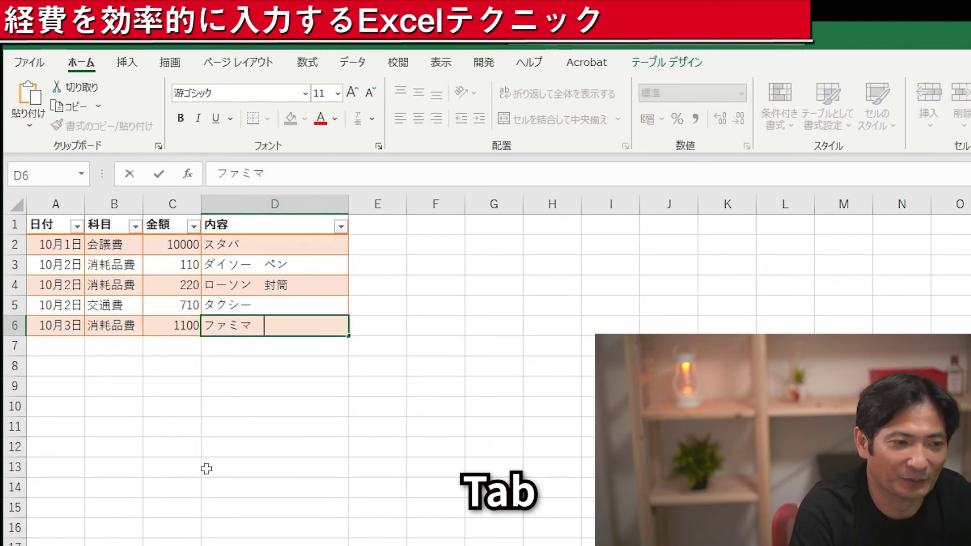
{"action": "type", "text": "ふうとう"}
{"action": "key", "text": "space"}
{"action": "key", "text": "Return"}
{"action": "key", "text": "Return"}
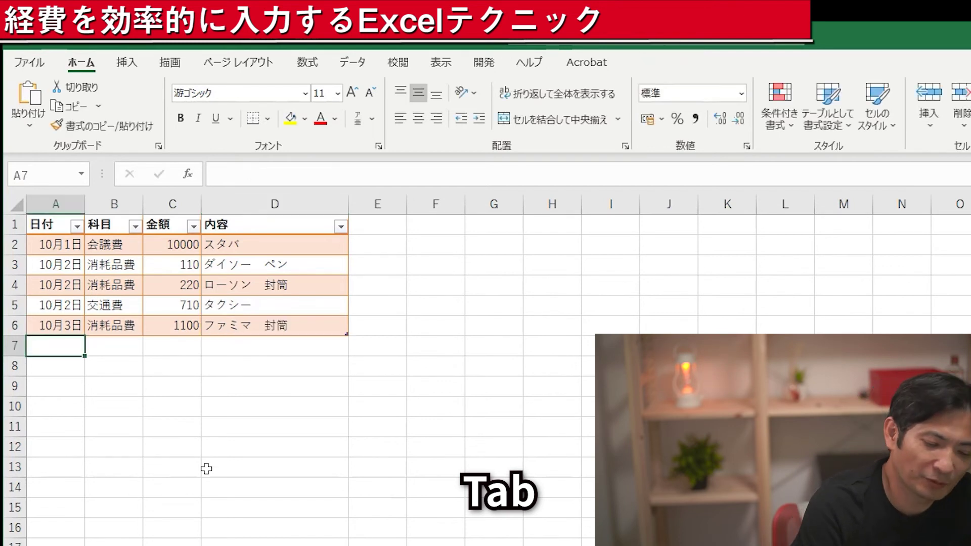
{"action": "key", "text": "Up"}
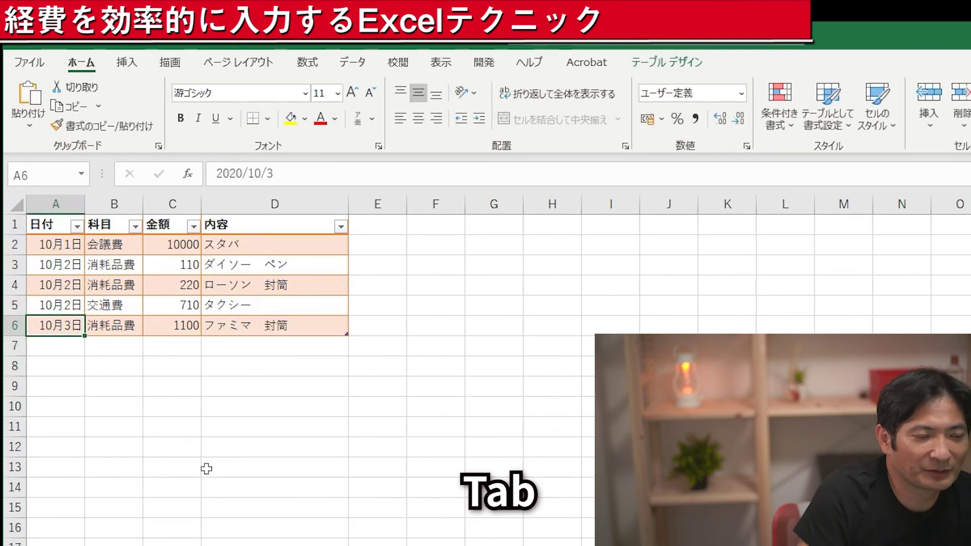
{"action": "key", "text": "Up"}
{"action": "key", "text": "Up"}
{"action": "key", "text": "Down"}
{"action": "key", "text": "Down"}
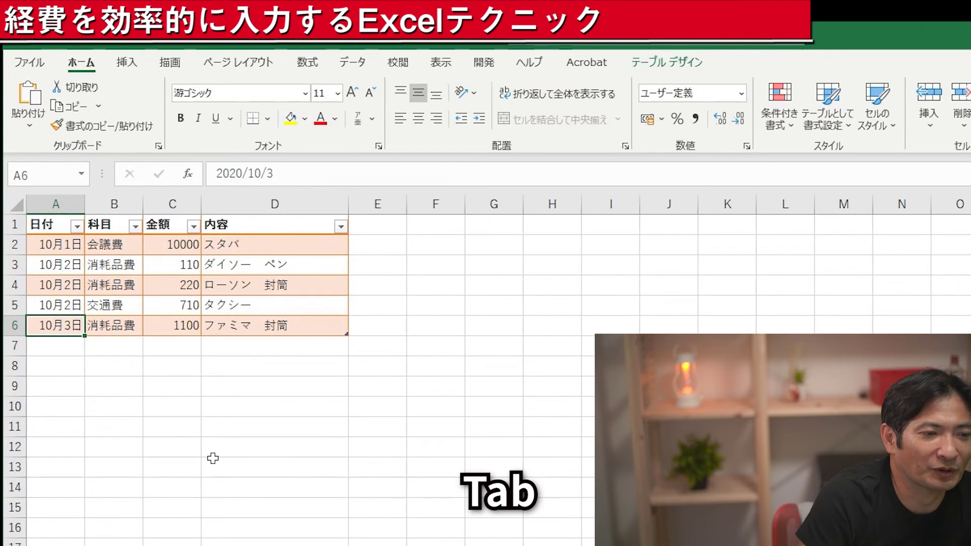
{"action": "left_click", "coordinate": [135, 226]}
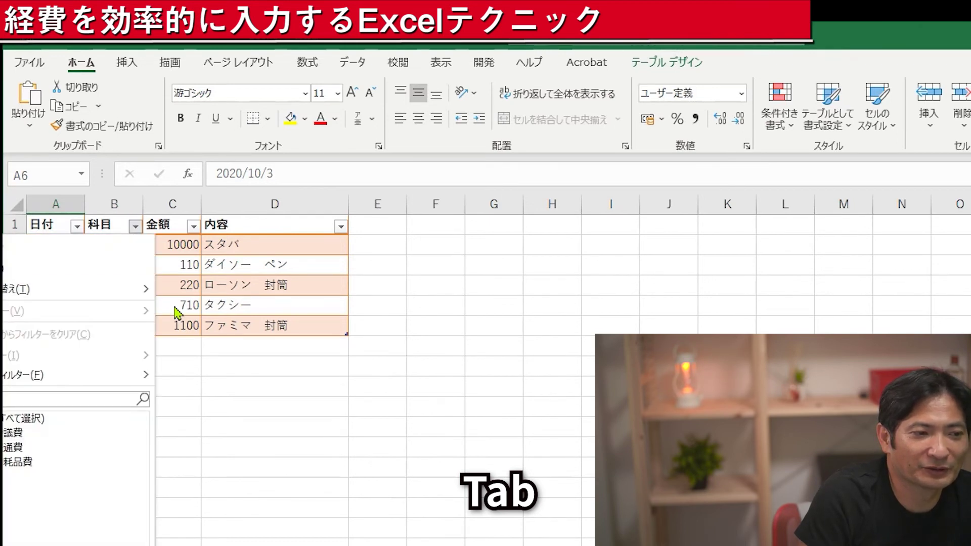
{"action": "key", "text": "Escape"}
Fill the date from A6 down column A through the empty rows below the table
{"action": "left_click_drag", "start_coordinate": [61, 323], "coordinate": [56, 543]}
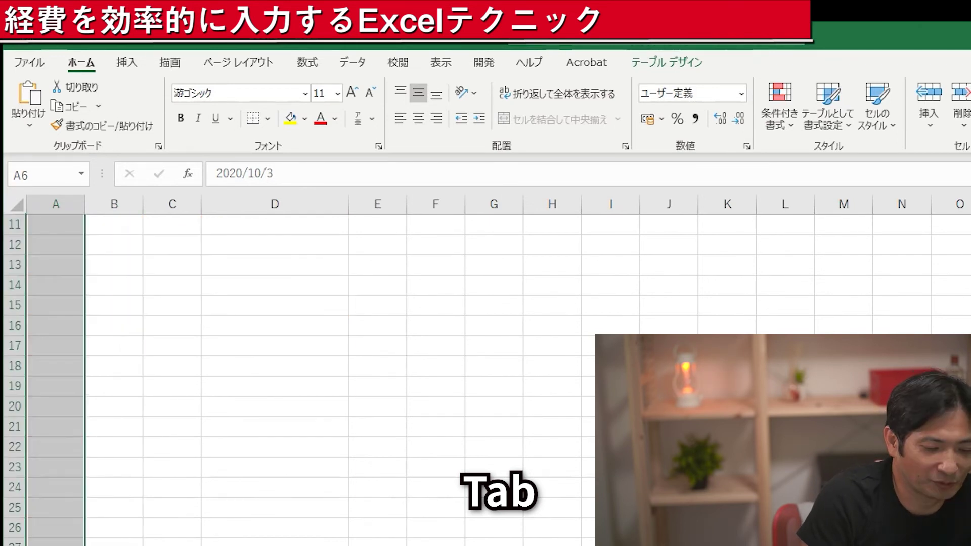
{"action": "key", "text": "ctrl+d"}
{"action": "scroll", "coordinate": [68, 491], "scroll_direction": "up", "scroll_amount": 3}
{"action": "scroll", "coordinate": [68, 490], "scroll_direction": "down", "scroll_amount": 3}
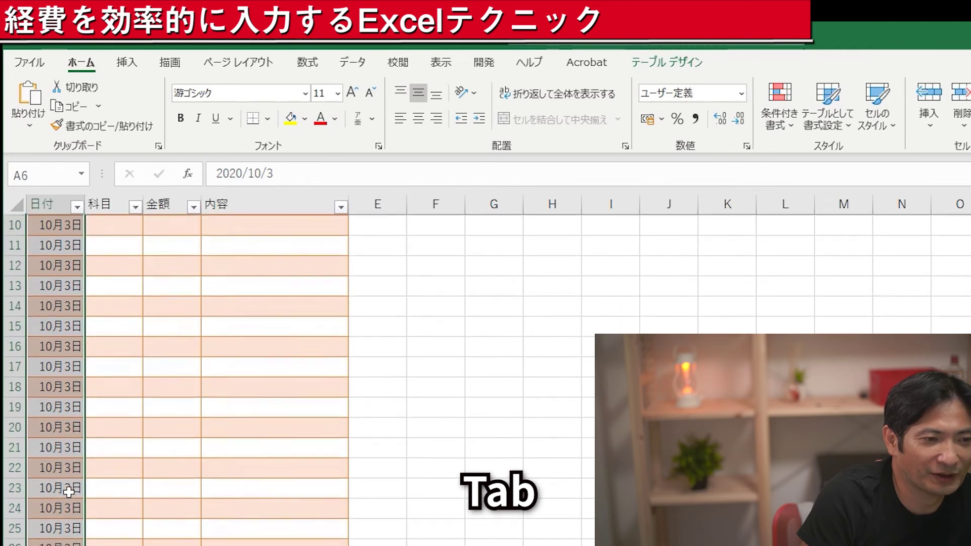
{"action": "left_click", "coordinate": [127, 379]}
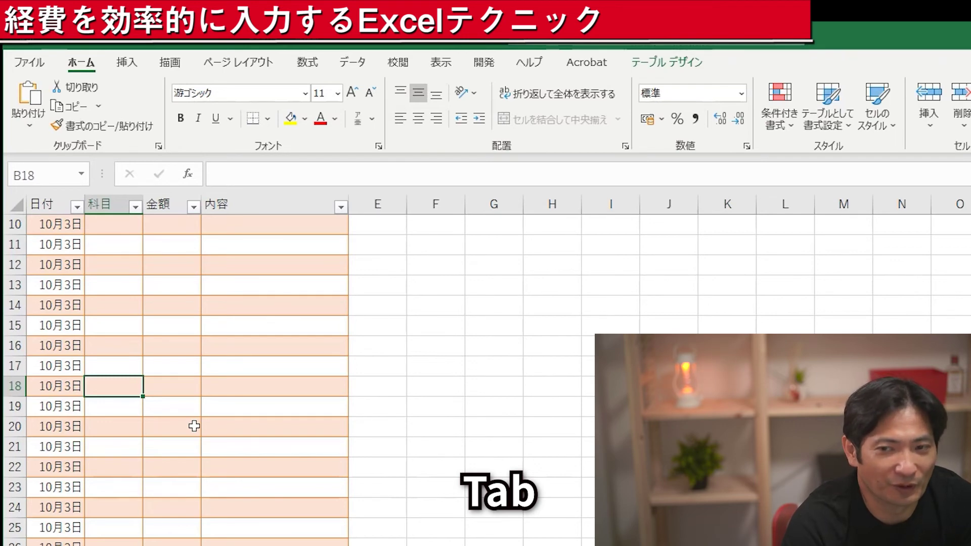
Delete the date-only rows from row 7 down to the last filled row
{"action": "scroll", "coordinate": [194, 426], "scroll_direction": "up", "scroll_amount": 3}
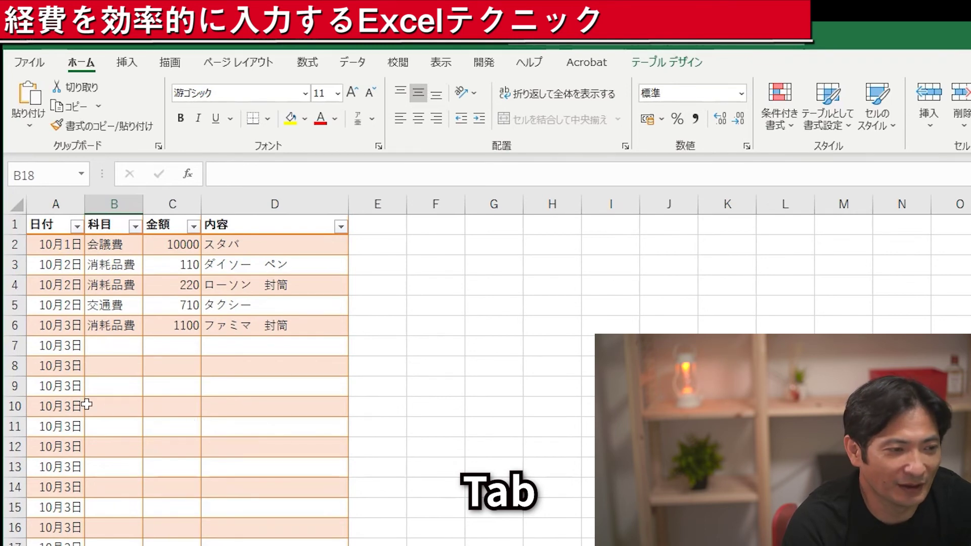
{"action": "left_click", "coordinate": [20, 345]}
{"action": "key", "text": "ctrl+shift+Down"}
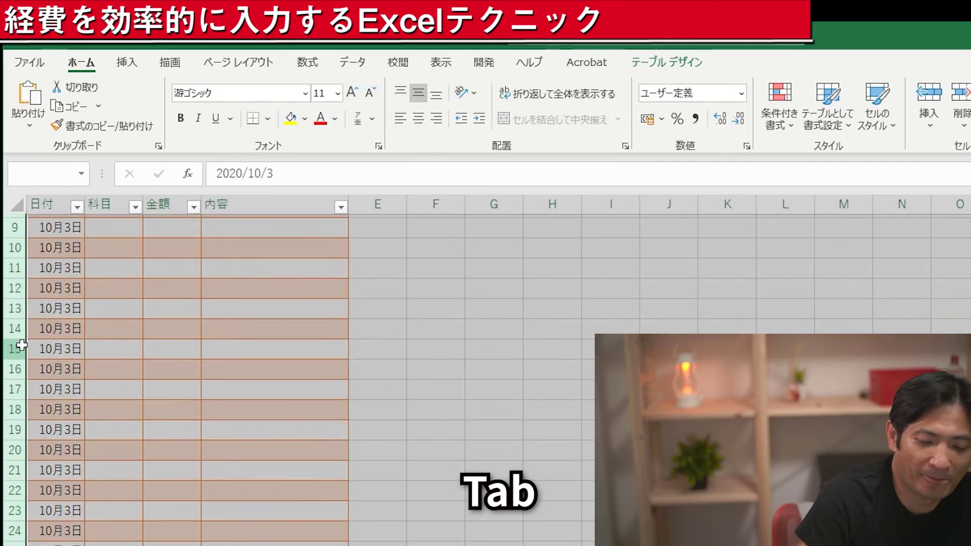
{"action": "key", "text": "ctrl+minus"}
{"action": "left_click", "coordinate": [587, 467]}
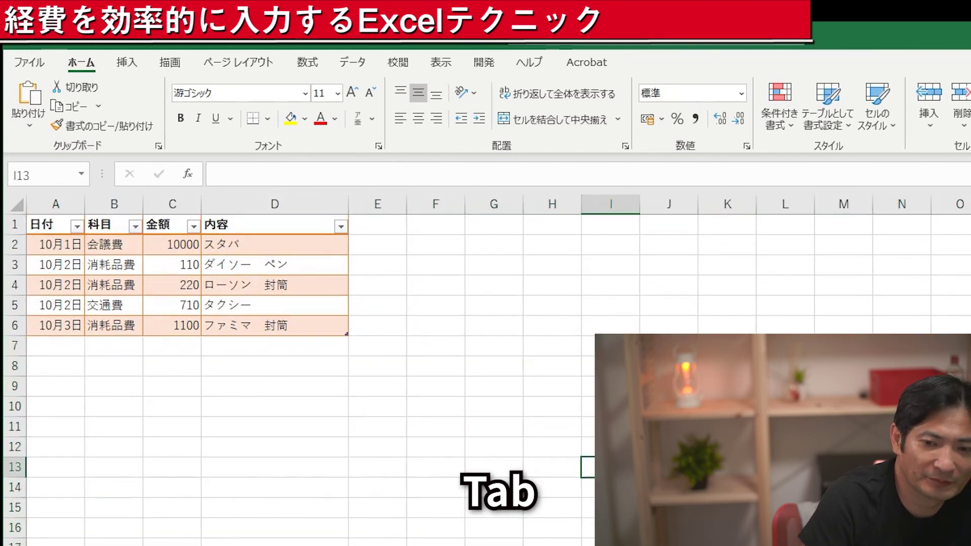